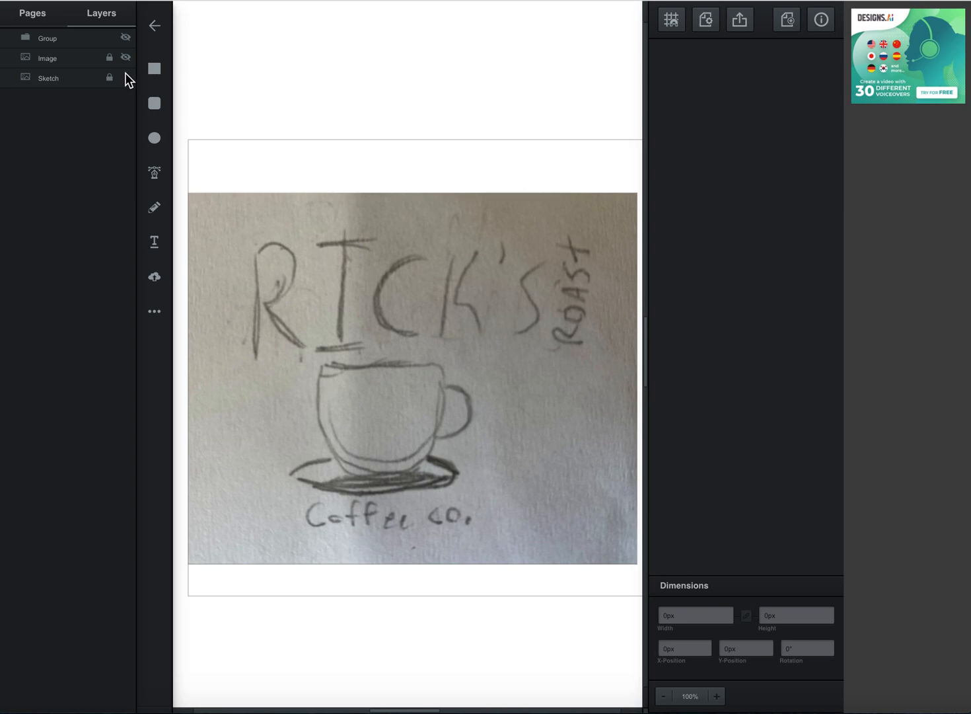
# Step: Compare the hand-drawn sketch with the finished logo group by toggling the visibility of the Sketch and Group layers
pyautogui.click(123, 74)
pyautogui.click(124, 77)
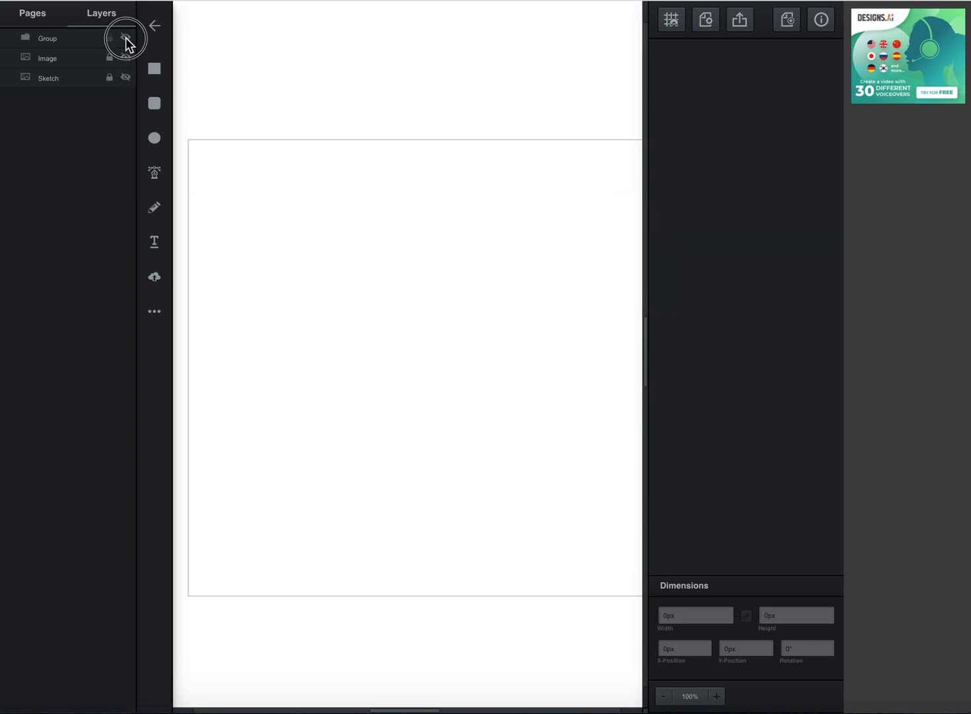
pyautogui.click(125, 38)
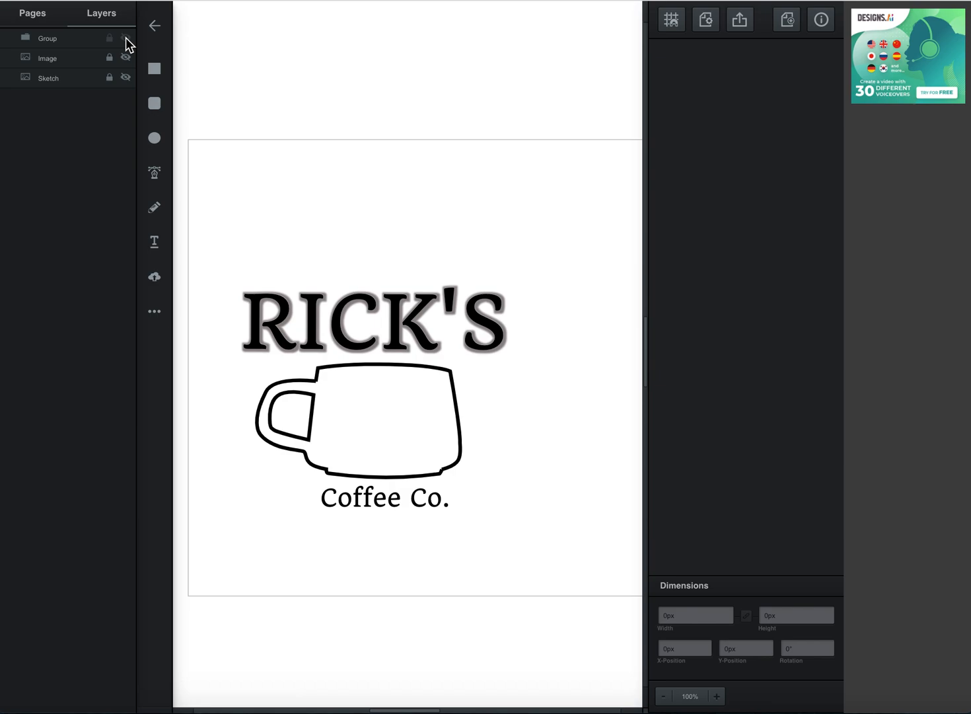
pyautogui.click(126, 38)
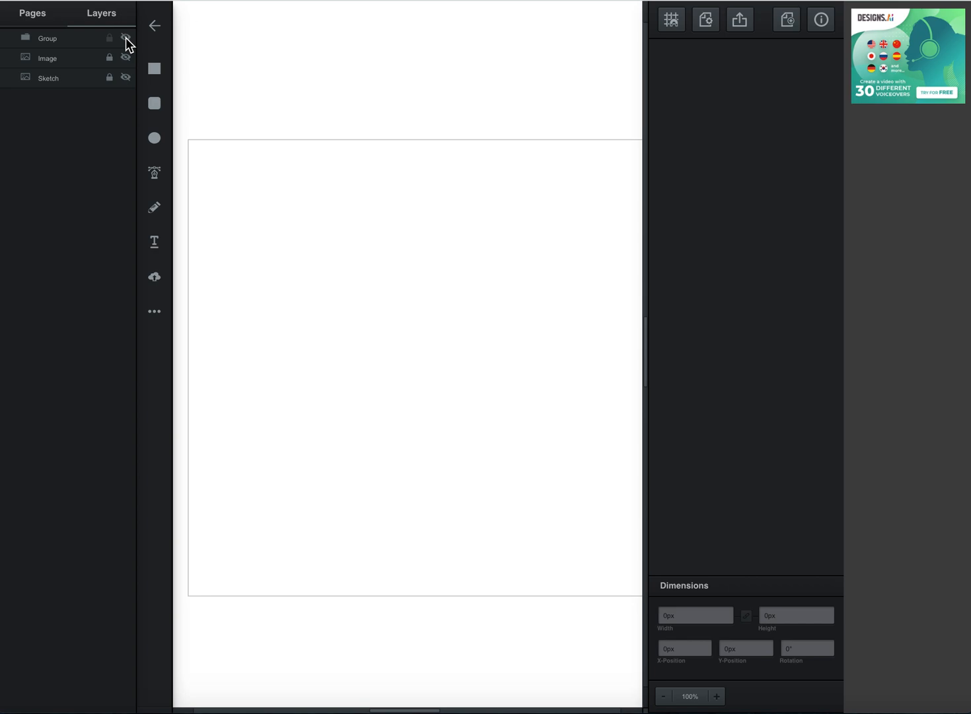
pyautogui.click(127, 77)
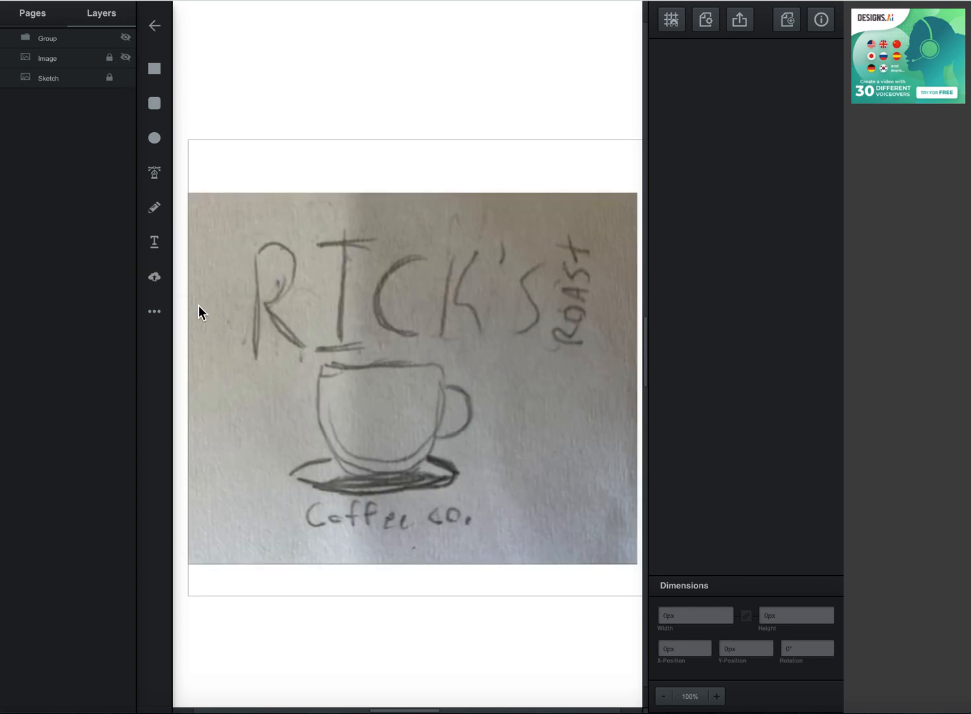
# Step: View the image files available for import in the Downloads folder without importing one
pyautogui.click(154, 281)
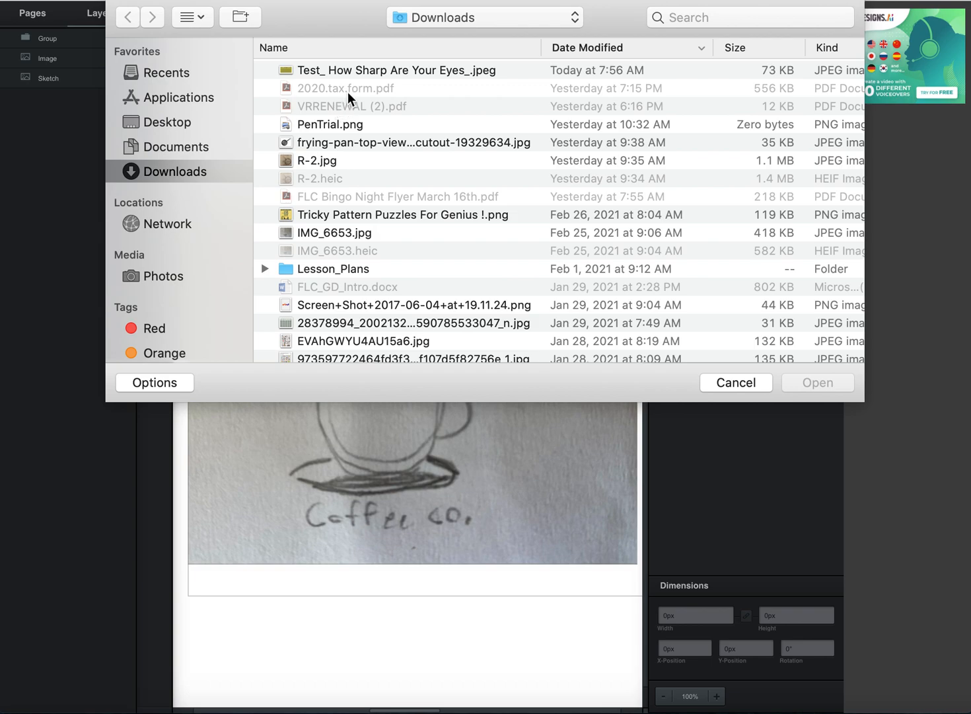
pyautogui.click(729, 382)
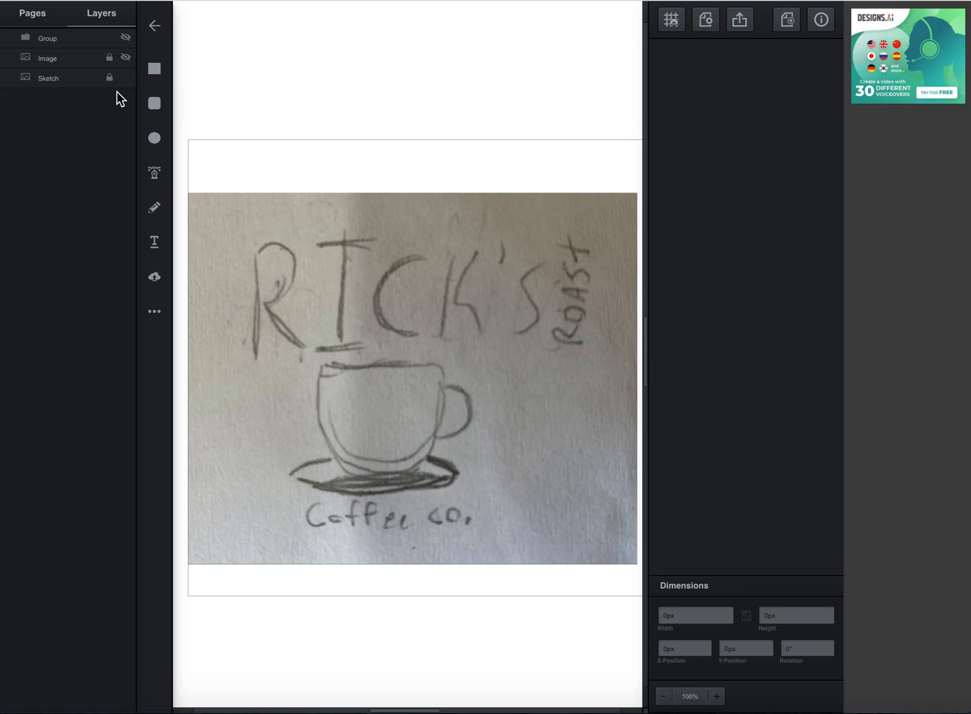
# Step: Unlock the sketch image, scale it down to about 618 × 510 px, and position it inside the page frame
pyautogui.click(299, 261)
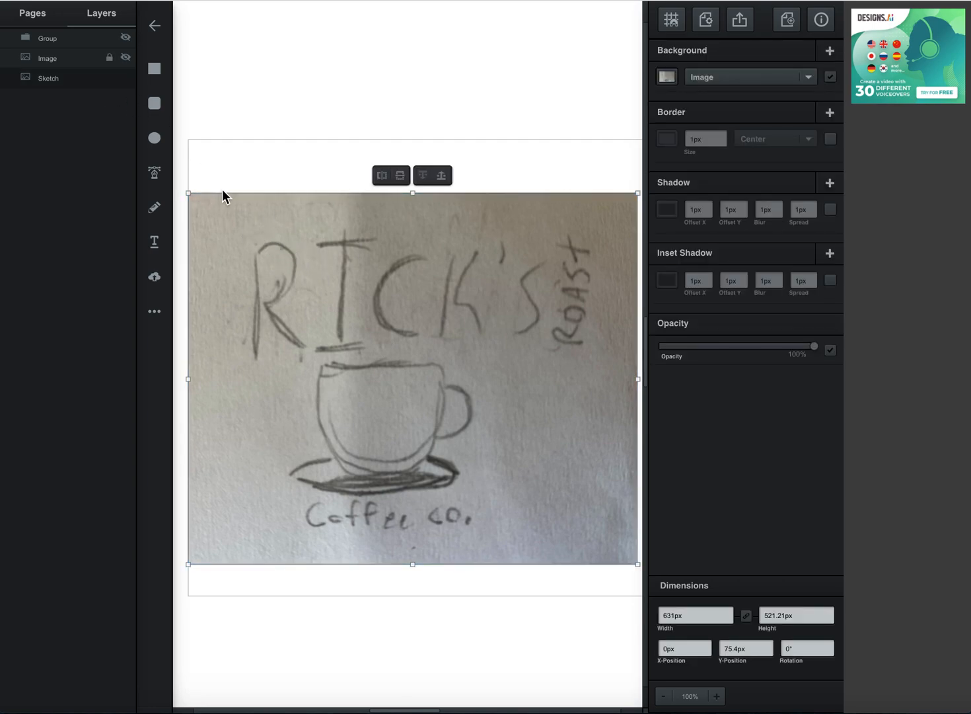
pyautogui.hscroll(1, 222, 190)
pyautogui.moveTo(186, 193)
pyautogui.mouseDown()
pyautogui.moveTo(262, 262)
pyautogui.moveTo(269, 329)
pyautogui.moveTo(316, 362)
pyautogui.moveTo(195, 293)
pyautogui.moveTo(406, 267)
pyautogui.moveTo(312, 156)
pyautogui.moveTo(316, 230)
pyautogui.moveTo(300, 206)
pyautogui.moveTo(389, 279)
pyautogui.moveTo(412, 323)
pyautogui.moveTo(313, 199)
pyautogui.mouseUp()
pyautogui.hotkey('ctrl', '-')
pyautogui.hotkey('ctrl', '-')
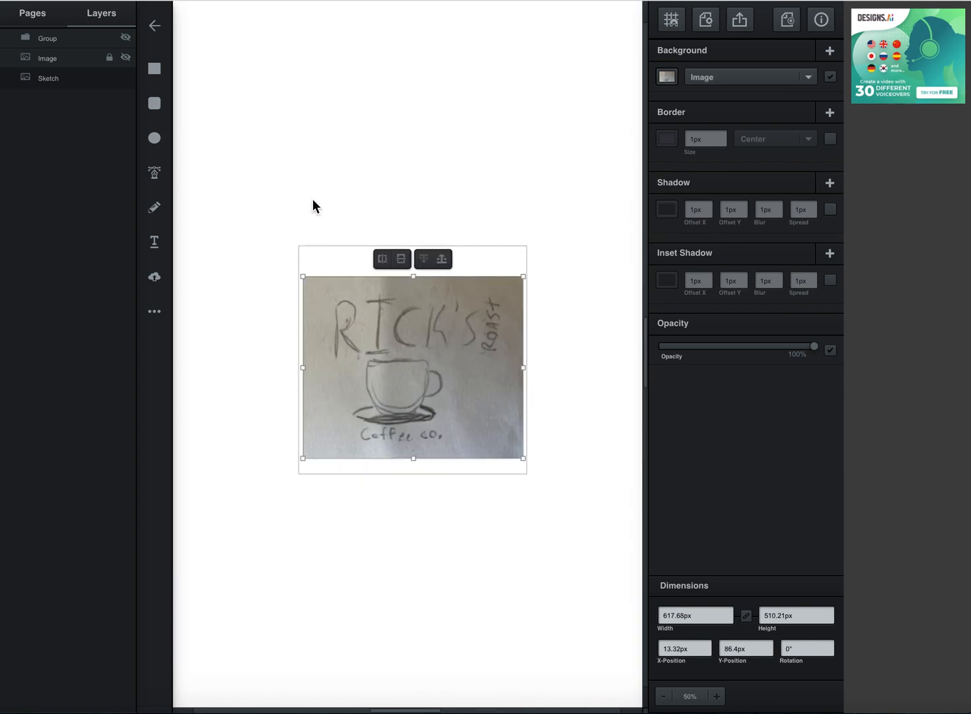
pyautogui.moveTo(355, 310)
pyautogui.mouseDown()
pyautogui.moveTo(409, 353)
pyautogui.moveTo(522, 89)
pyautogui.mouseUp()
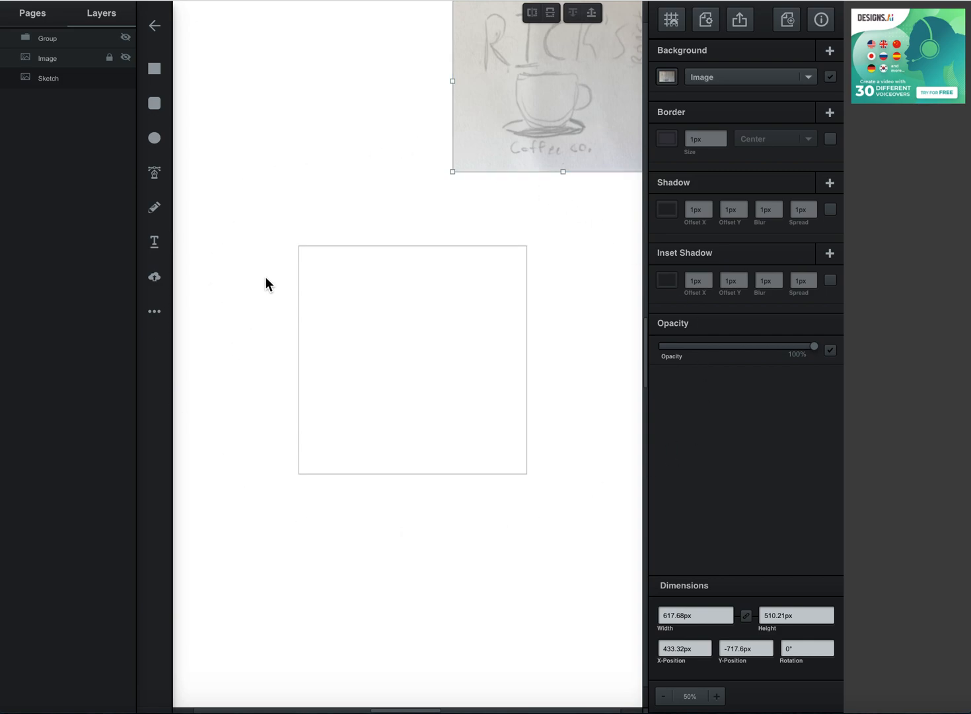
pyautogui.moveTo(548, 119)
pyautogui.mouseDown()
pyautogui.moveTo(405, 370)
pyautogui.moveTo(432, 299)
pyautogui.moveTo(463, 117)
pyautogui.mouseUp()
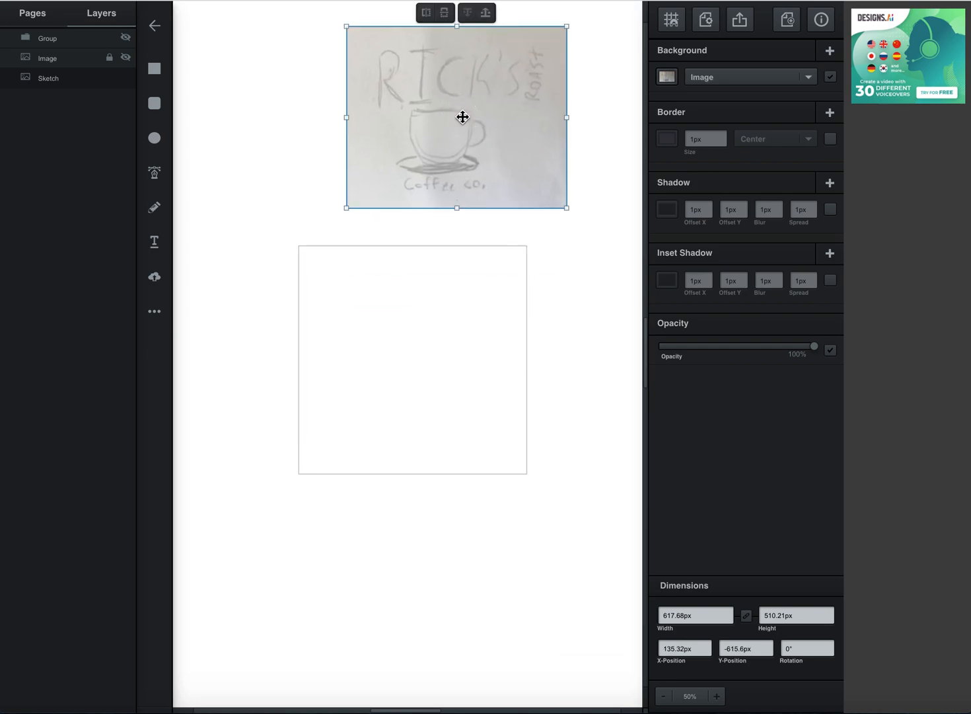
pyautogui.moveTo(463, 117)
pyautogui.mouseDown()
pyautogui.moveTo(418, 315)
pyautogui.moveTo(419, 357)
pyautogui.mouseUp()
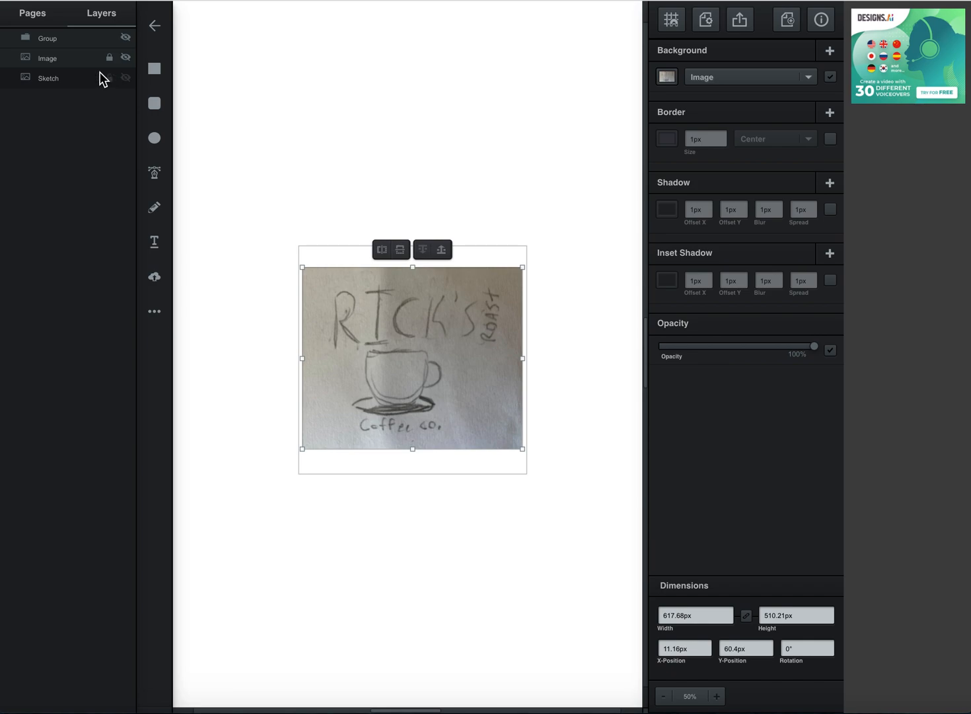
# Step: Rename the sketch image's layer as "sketch" and lock it, keeping it visible
pyautogui.doubleClick(49, 80)
pyautogui.write('sketch')
pyautogui.click(108, 78)
pyautogui.click(127, 78)
pyautogui.click(129, 78)
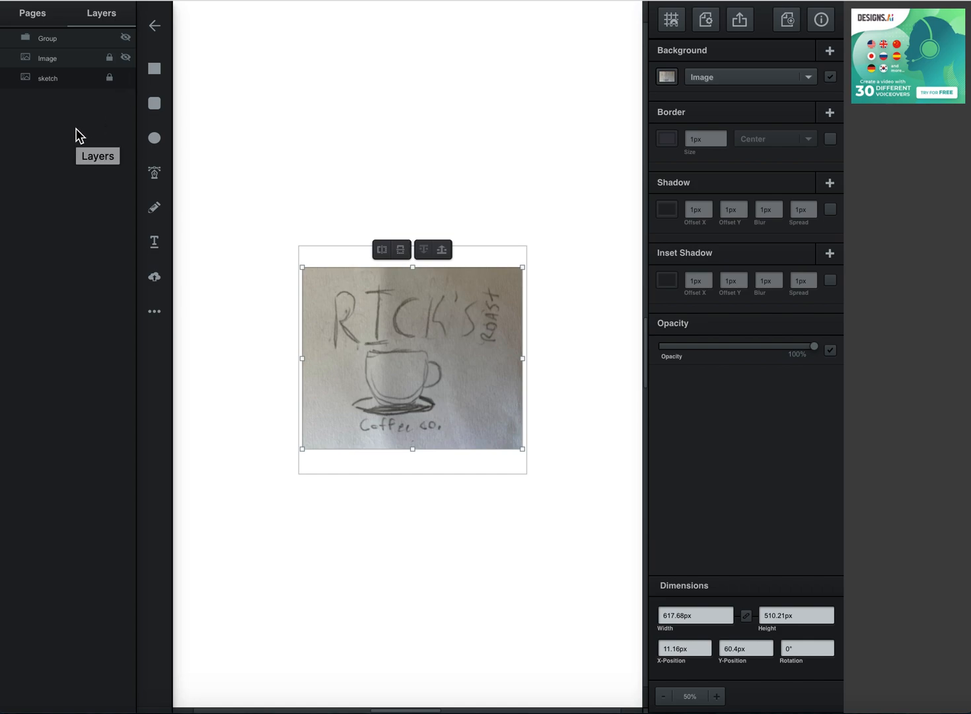
pyautogui.press('super+plus')
pyautogui.press('super+plus')
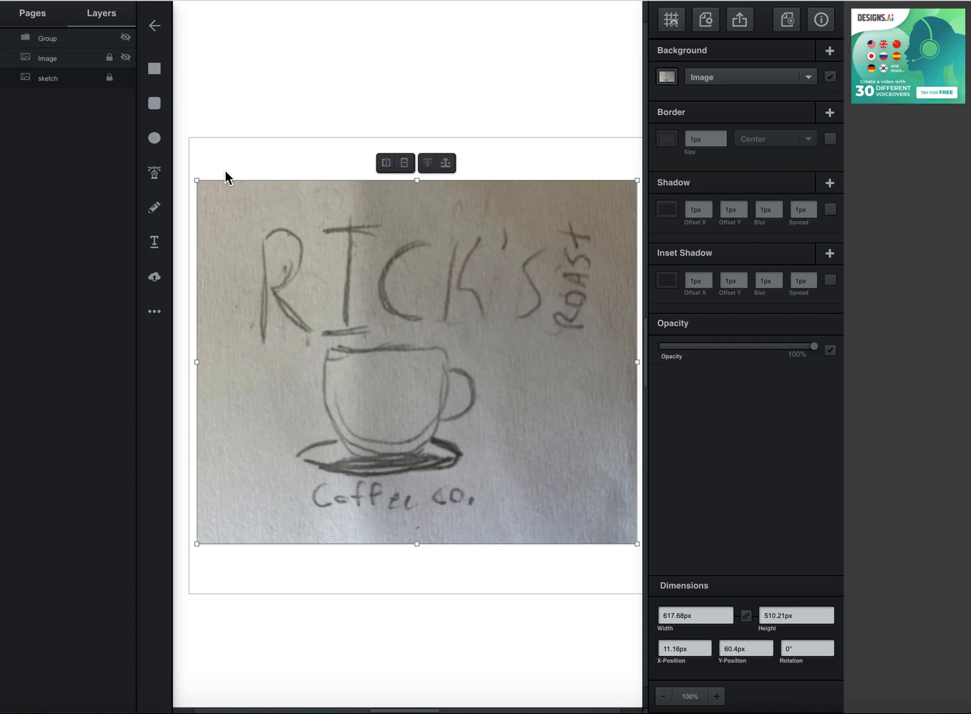
pyautogui.click(108, 78)
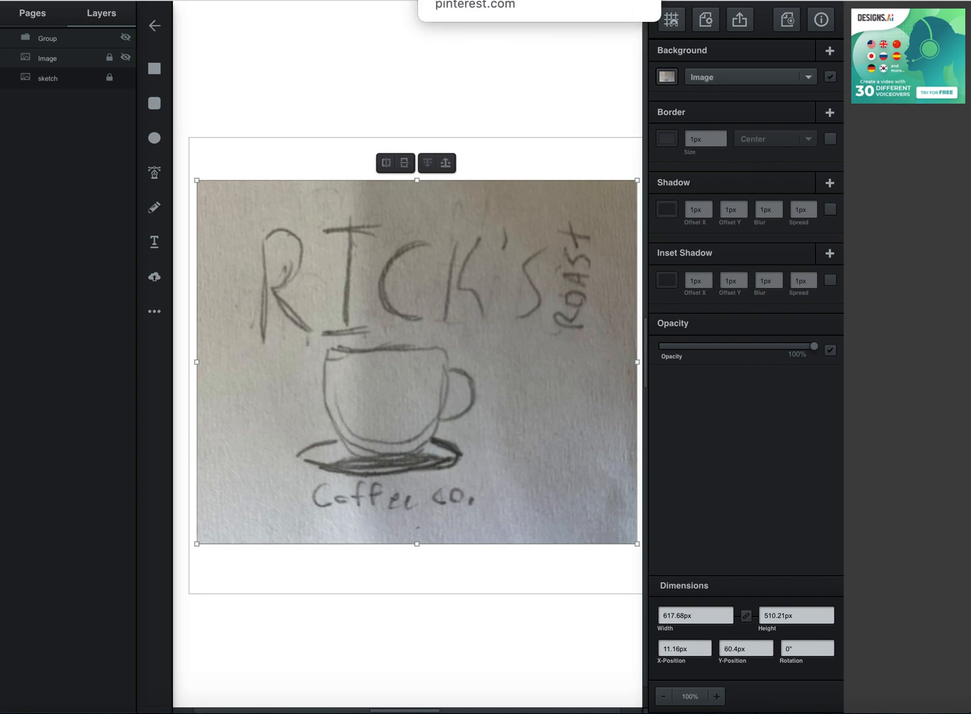
# Step: Switch to Pinterest and browse the coffee shop logos results for design inspiration
pyautogui.click(476, 1)
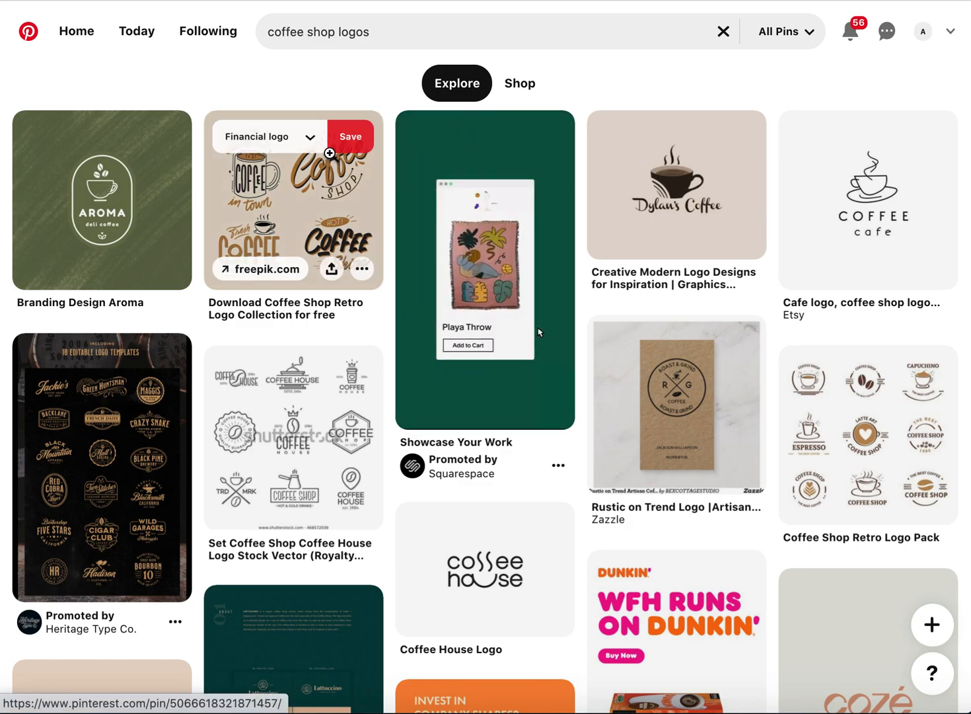
pyautogui.scroll(-3, 327, 152)
pyautogui.scroll(-6, 326, 150)
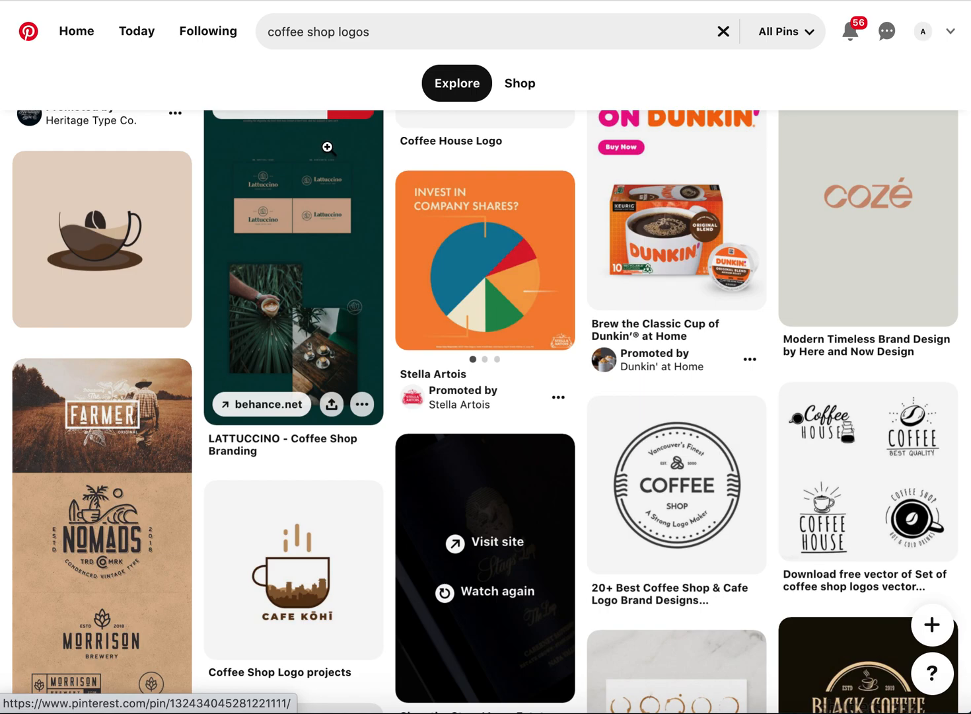
pyautogui.scroll(-6, 327, 147)
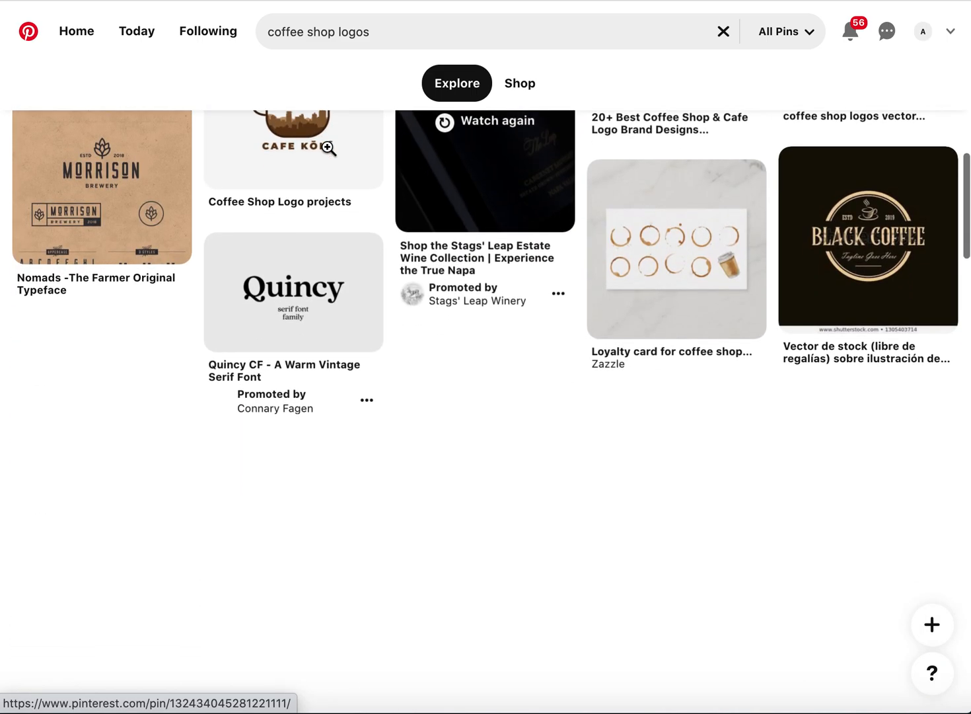
pyautogui.scroll(3, 327, 147)
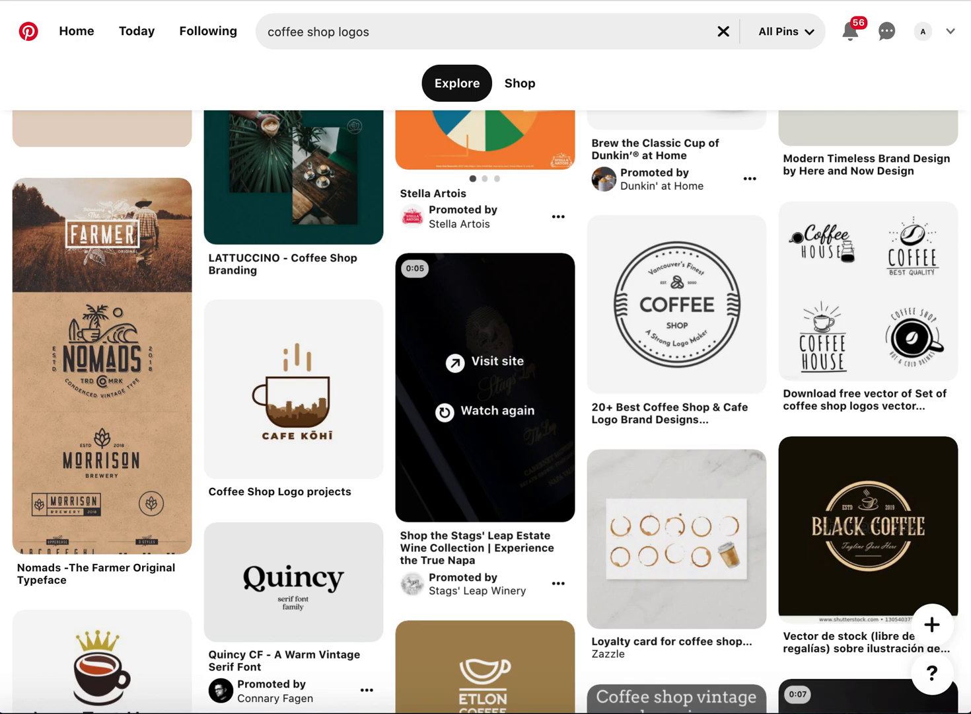
# Step: Search Google Images for "coffee cup" and look through the photos for a cup reference
pyautogui.write('cof')
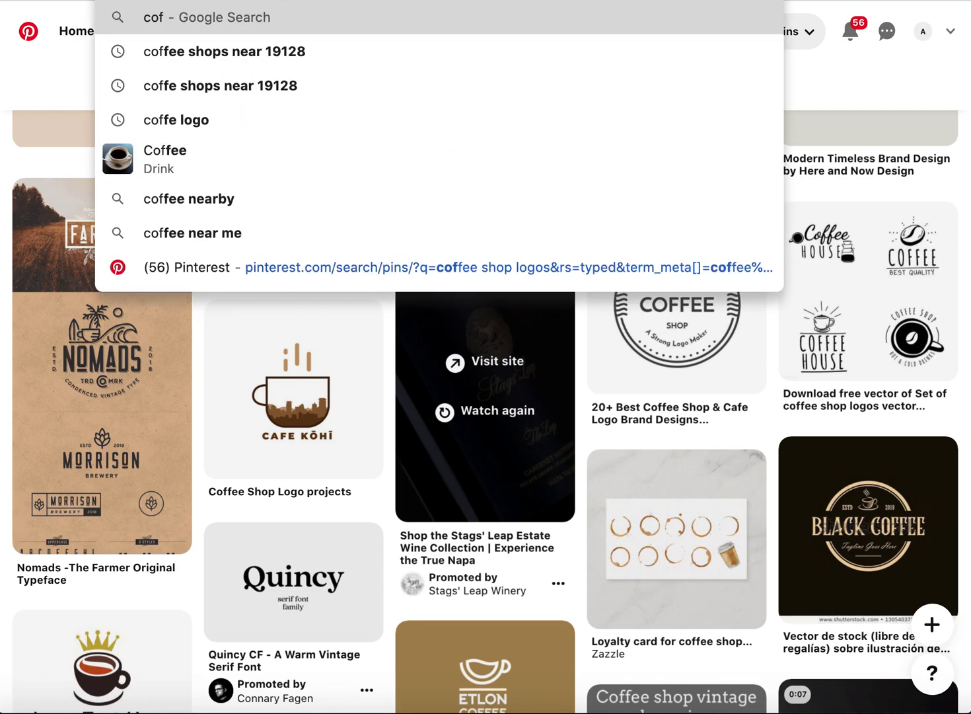
pyautogui.write('fee cup')
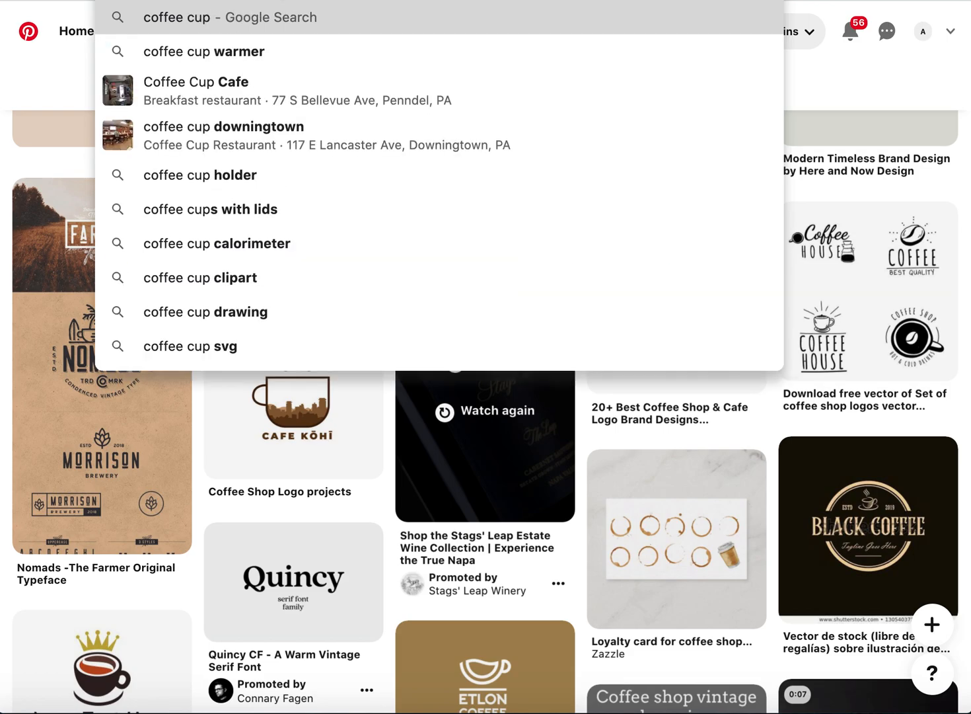
pyautogui.press('Return')
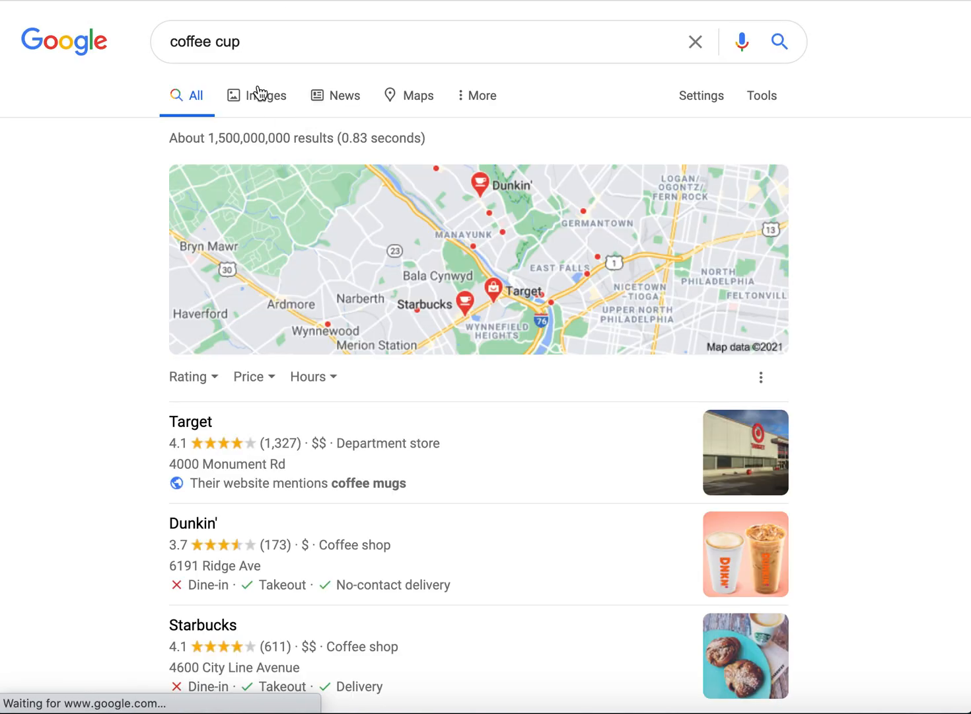
pyautogui.click(258, 100)
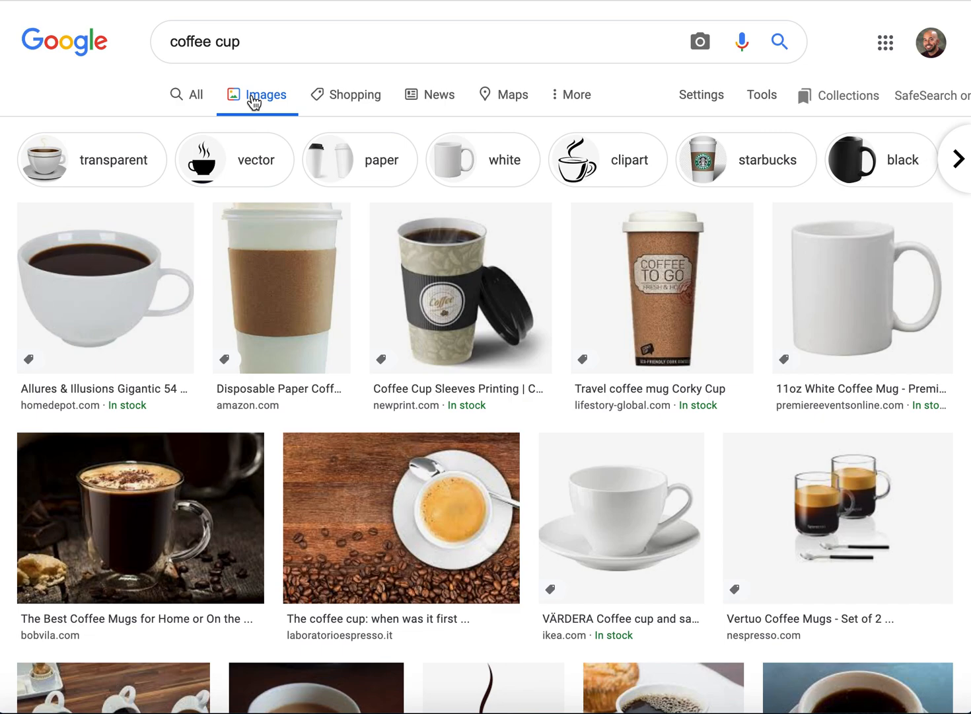
pyautogui.scroll(-2, 291, 253)
pyautogui.scroll(-12, 291, 253)
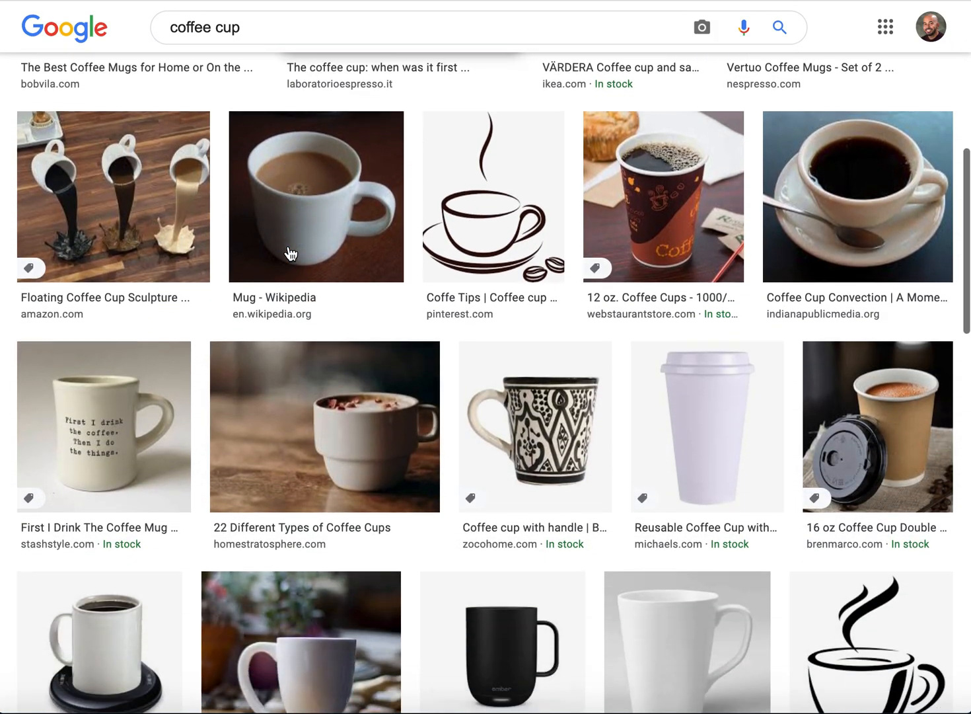
pyautogui.scroll(2, 291, 250)
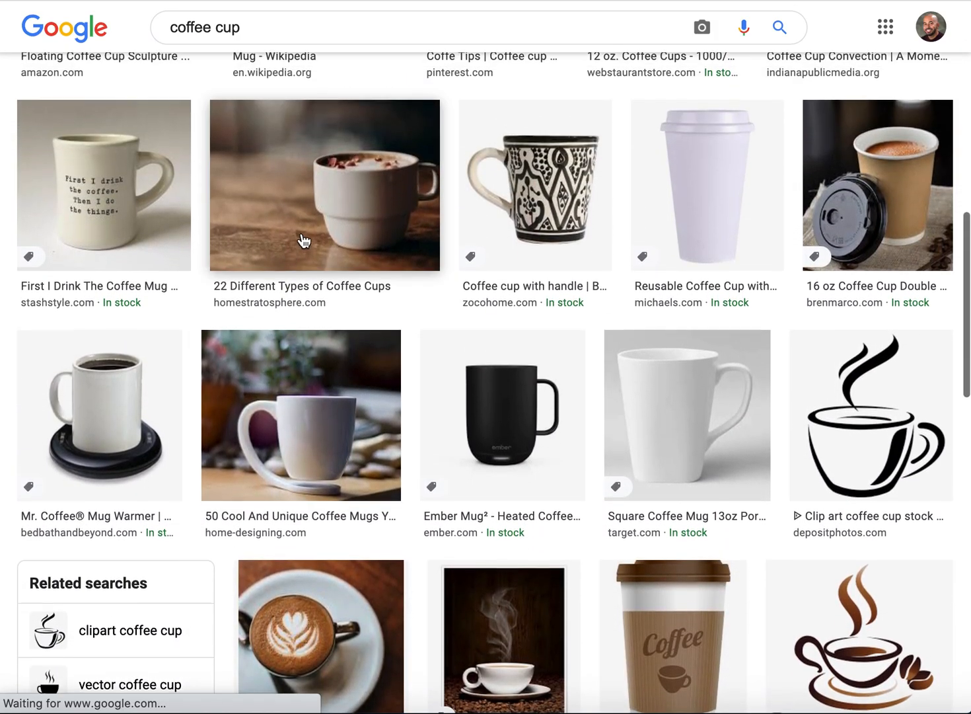
pyautogui.scroll(-2, 380, 256)
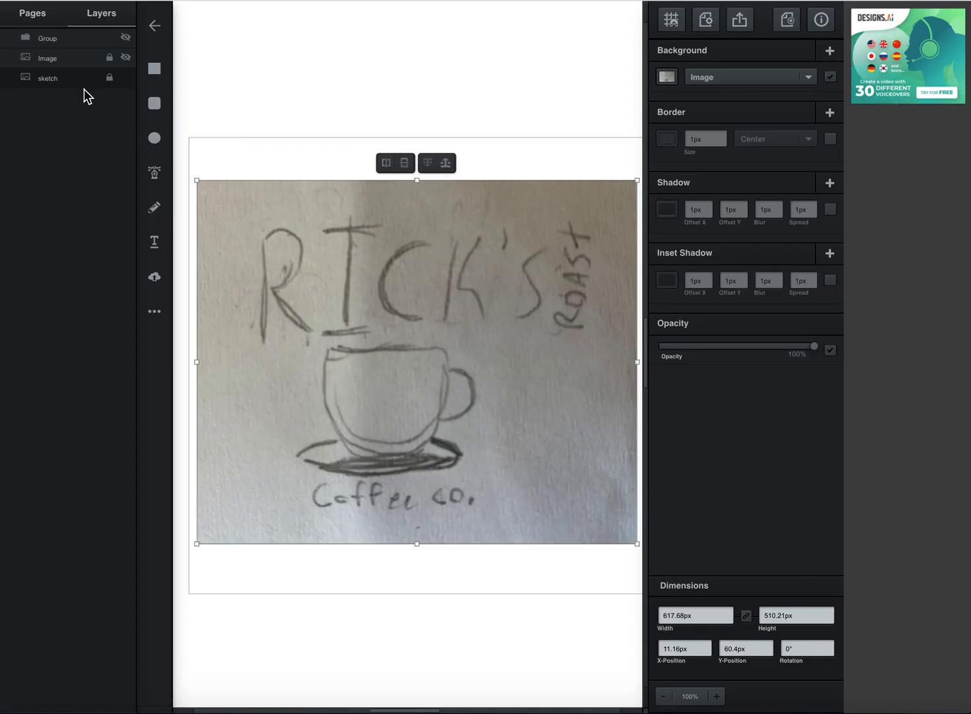
# Step: Return to Vectr and preview the coffee cup reference photo in place of the sketch, leaving only the sketch visible
pyautogui.click(126, 57)
pyautogui.click(123, 78)
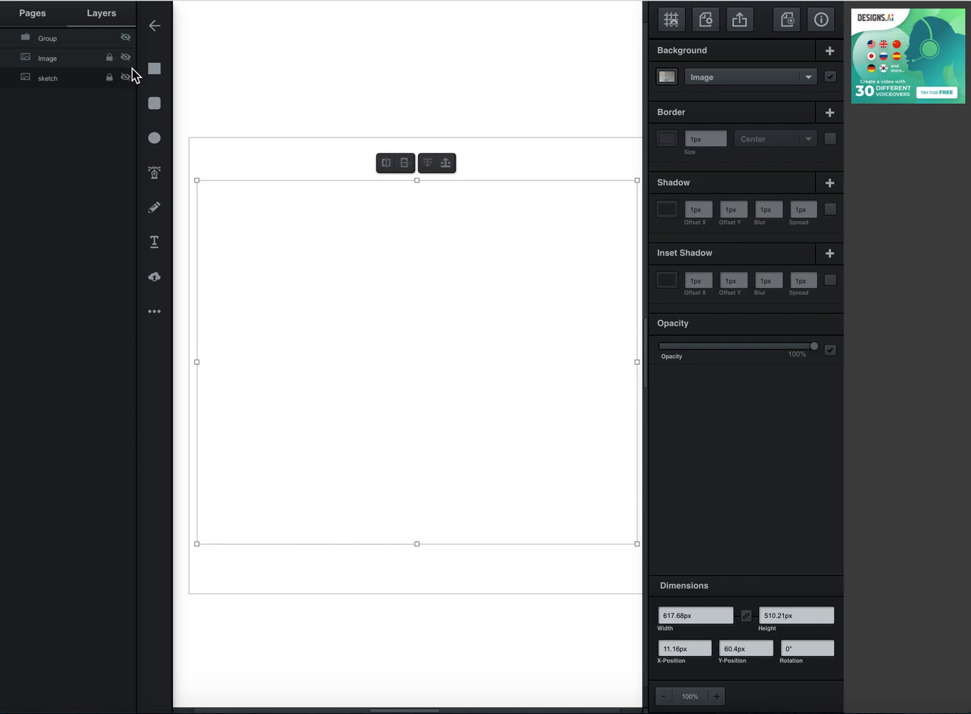
pyautogui.click(124, 58)
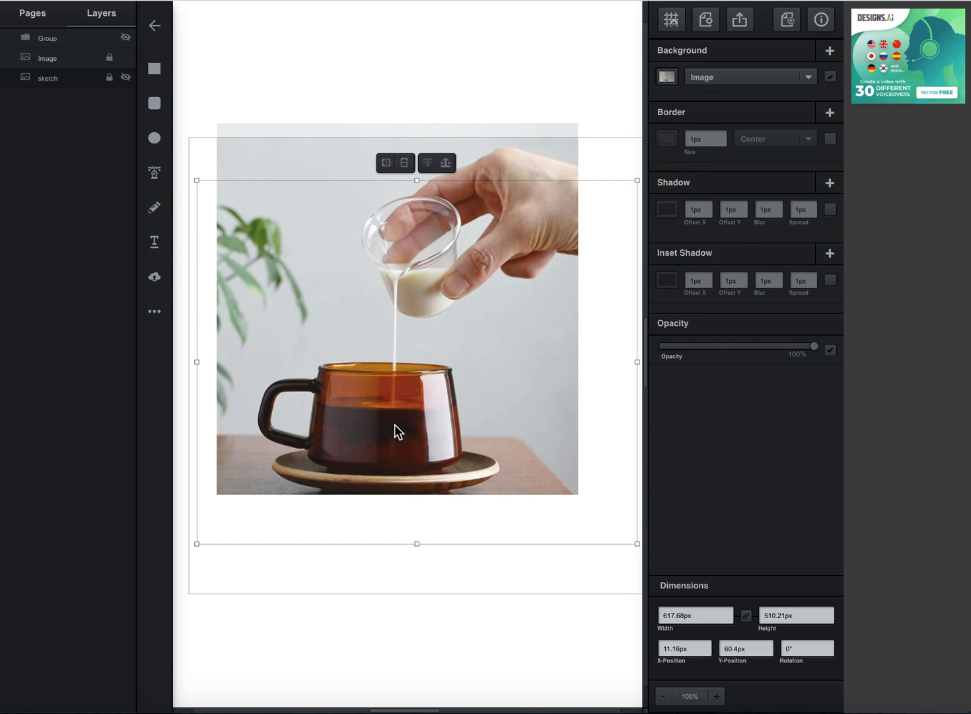
pyautogui.click(126, 58)
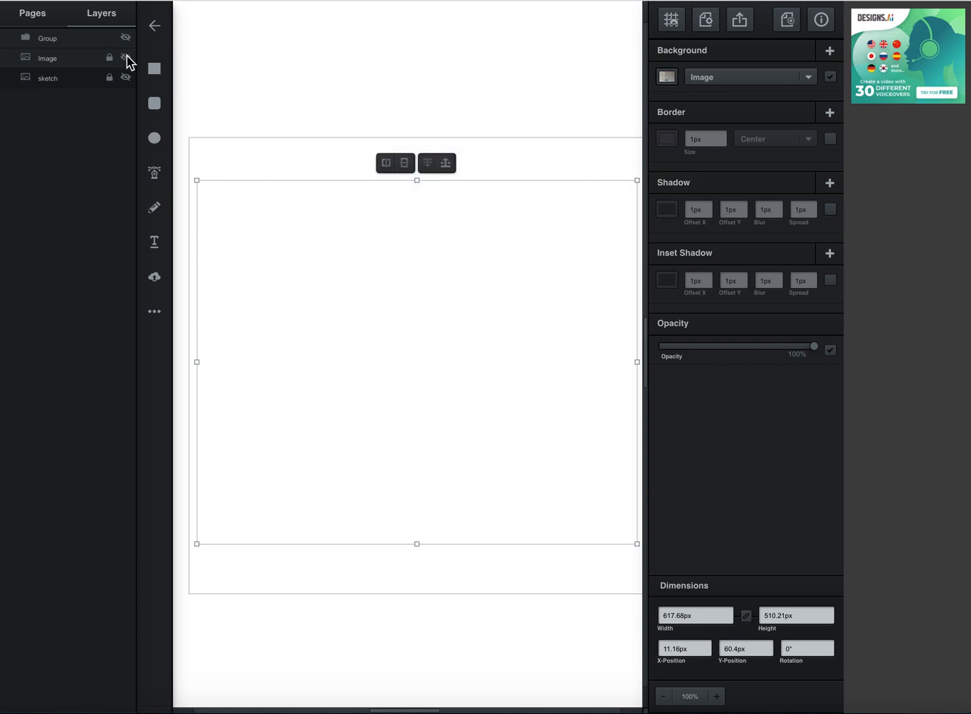
pyautogui.click(125, 78)
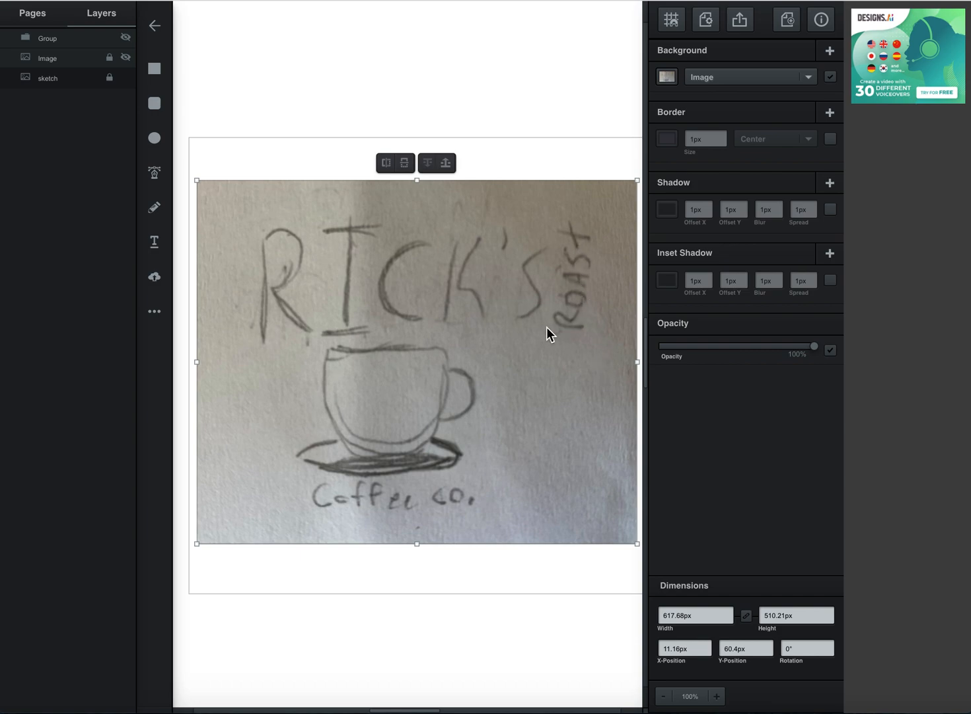
# Step: Add the text "RICK'S" over the sketched name above the cup and select the text object
pyautogui.click(156, 246)
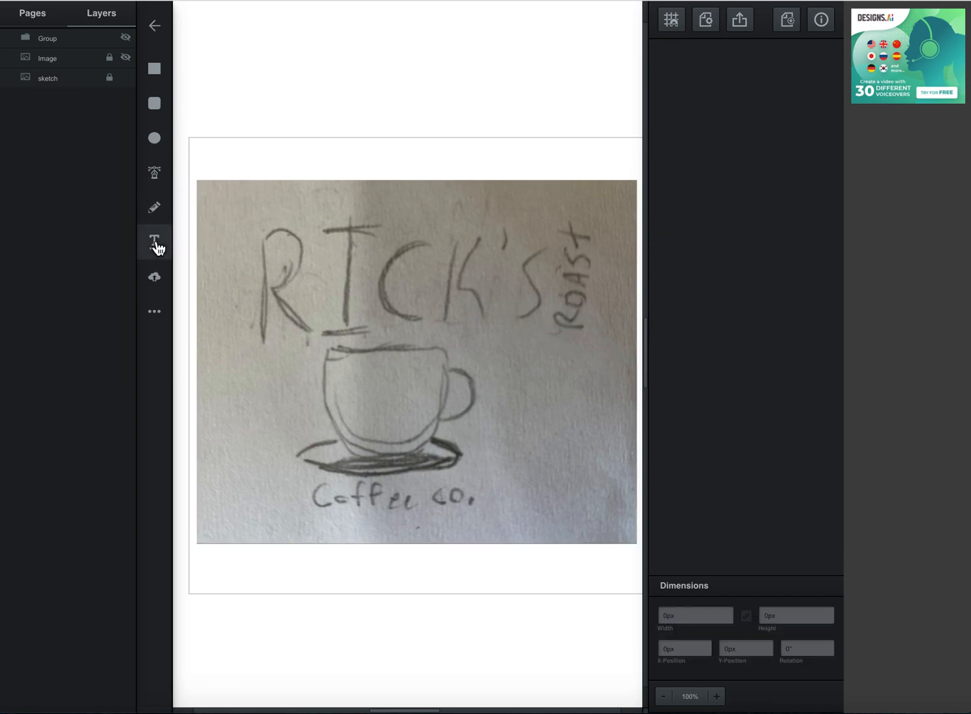
pyautogui.click(298, 277)
pyautogui.write('RICK')
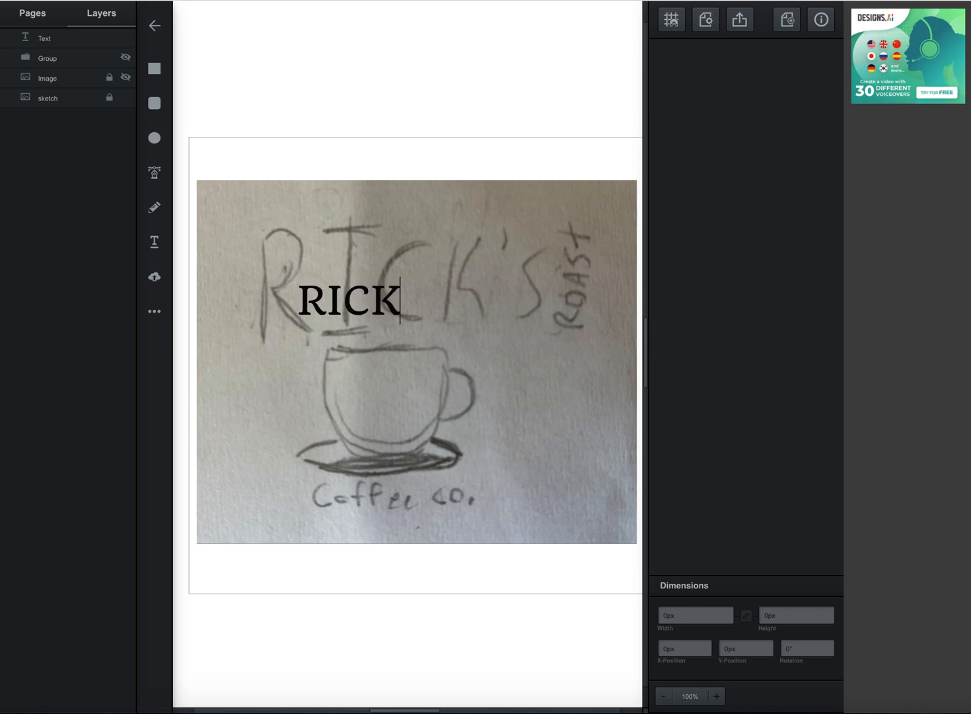
pyautogui.write("'S")
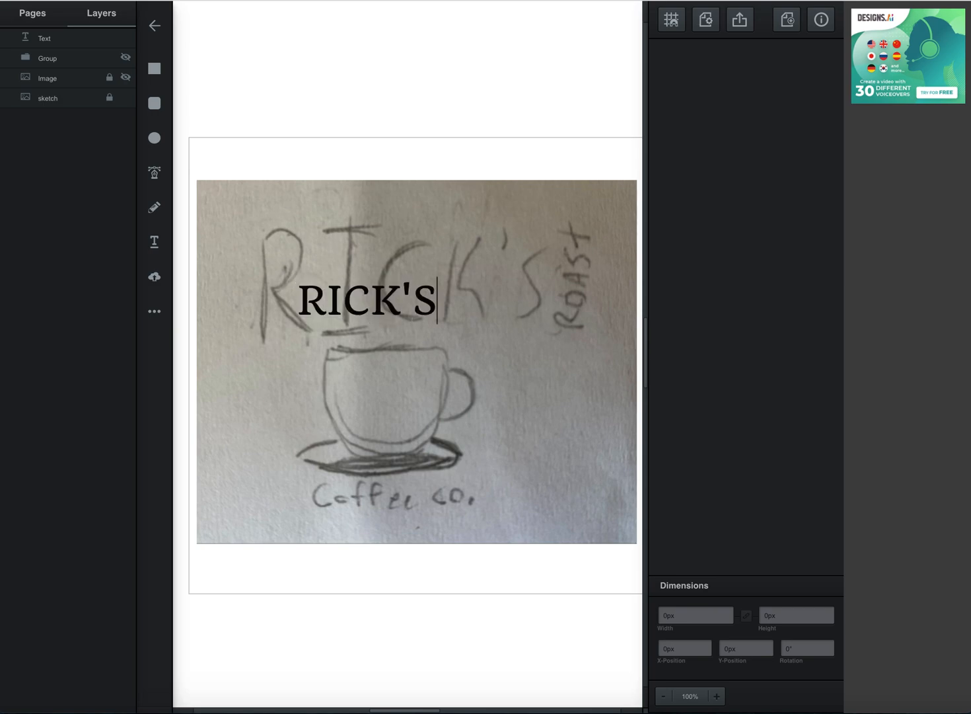
pyautogui.doubleClick(361, 295)
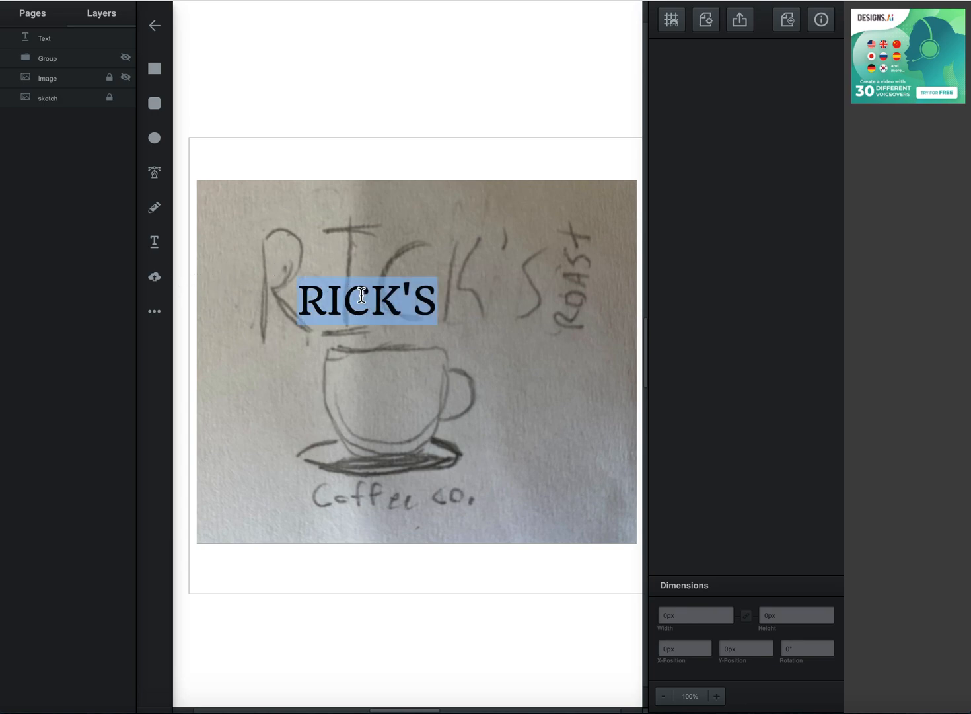
pyautogui.click(277, 141)
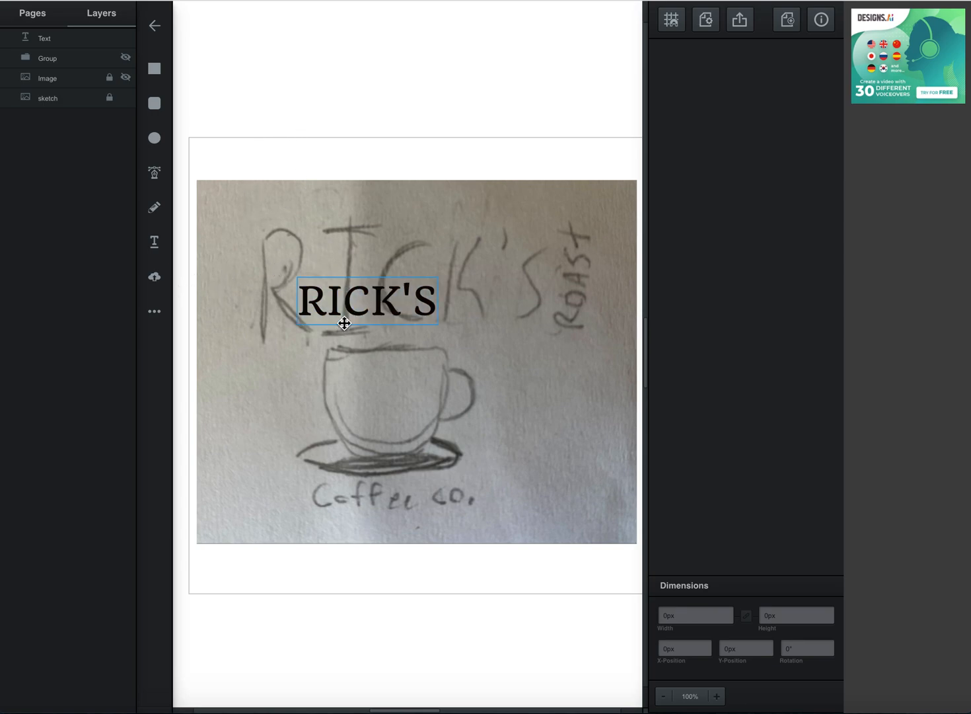
pyautogui.click(332, 299)
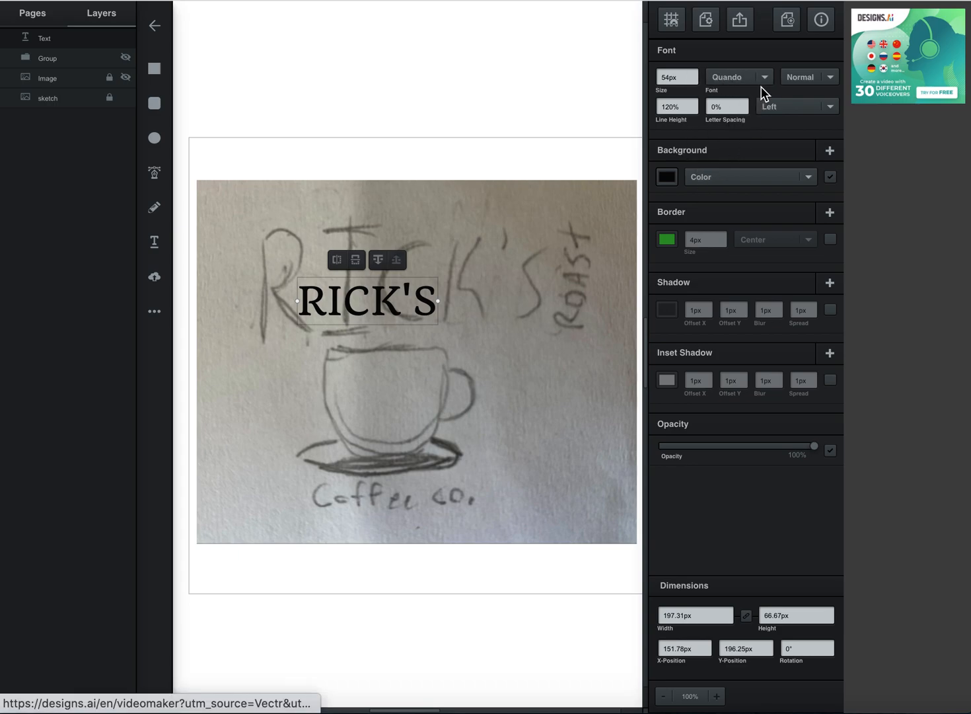
# Step: Set the "RICK'S" text to the Quicksand font and enlarge it to 118 px
pyautogui.click(762, 71)
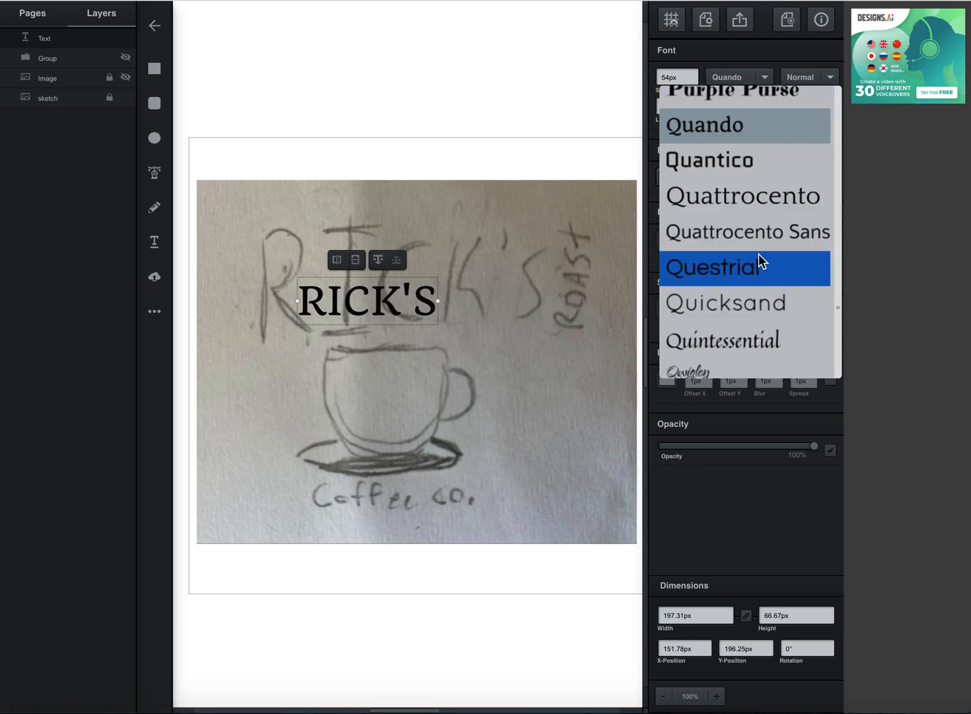
pyautogui.click(751, 303)
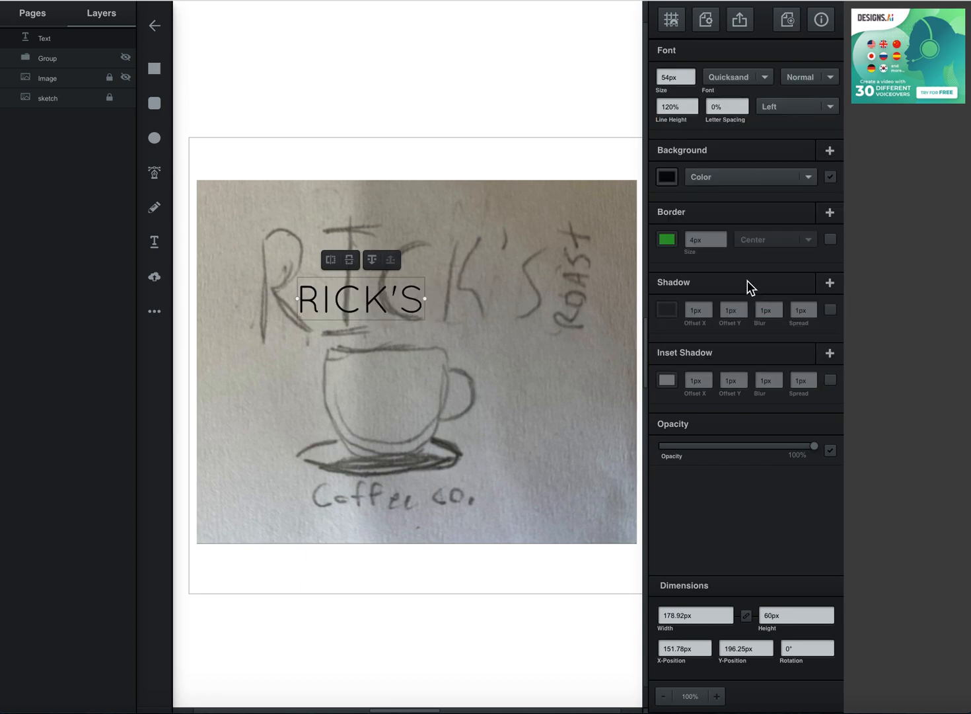
pyautogui.click(691, 70)
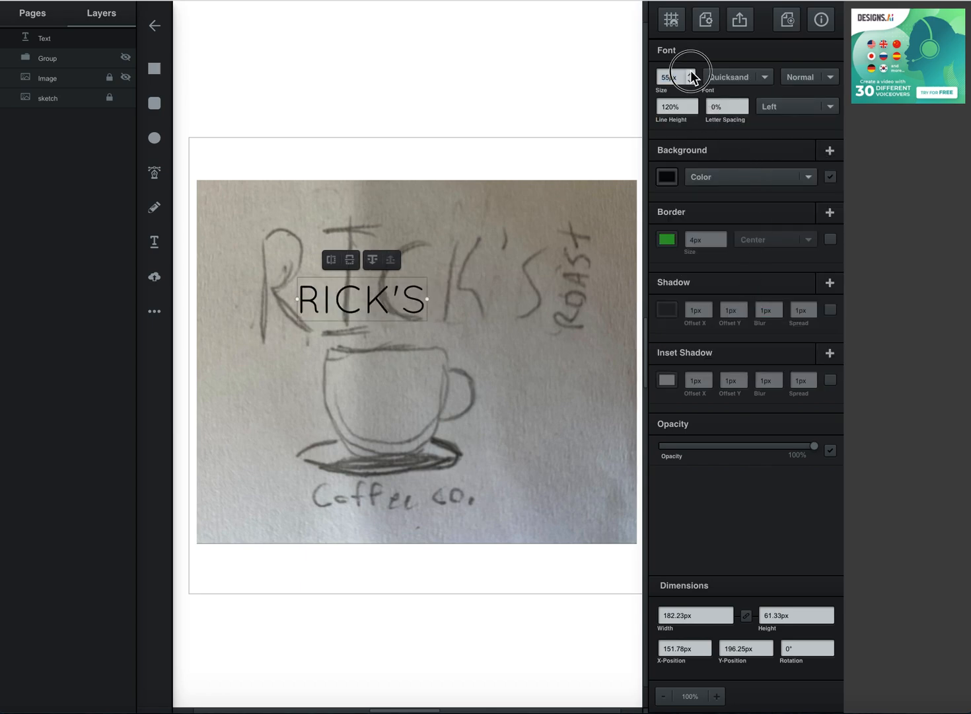
pyautogui.moveTo(690, 70); pyautogui.dragTo(690, 70)
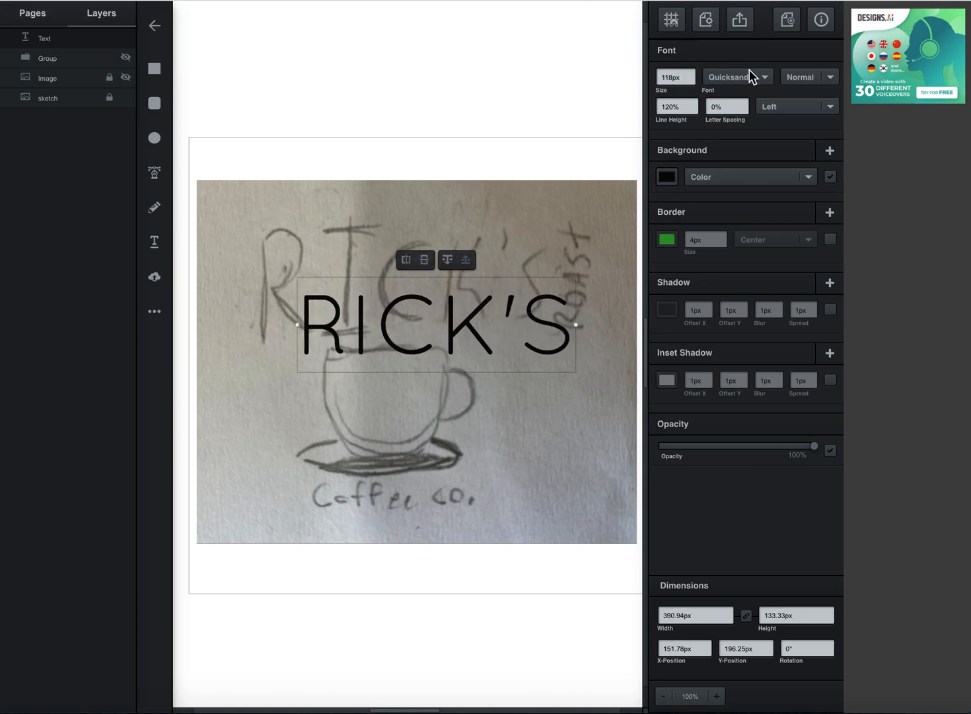
# Step: Change the "RICK'S" text to the Quando font and move it over the sketched name
pyautogui.click(763, 78)
pyautogui.scroll(5, 773, 191)
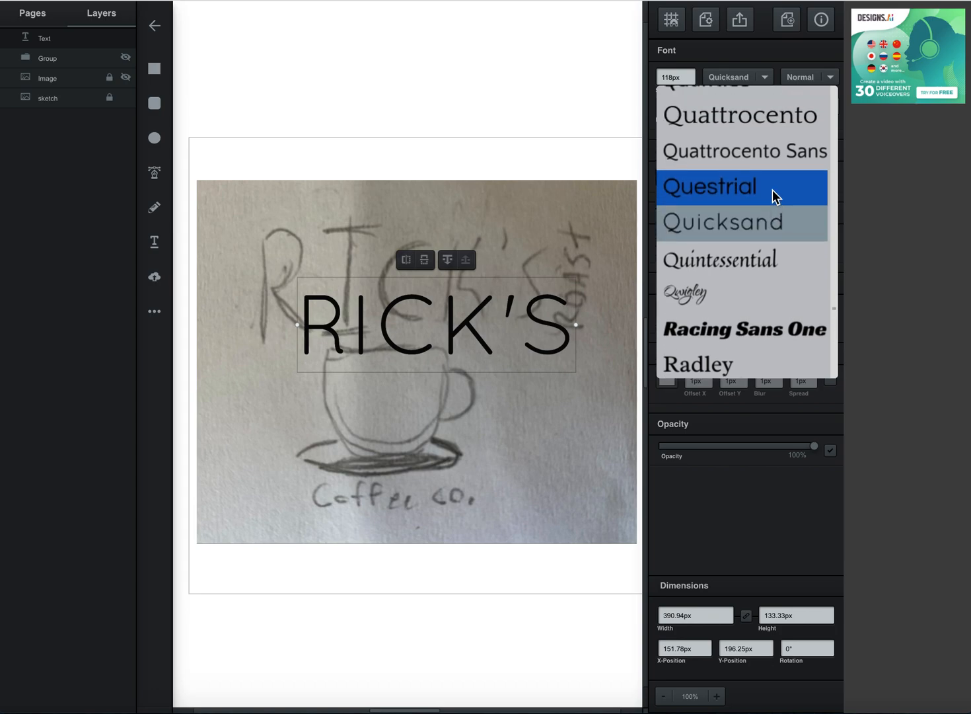
pyautogui.click(756, 156)
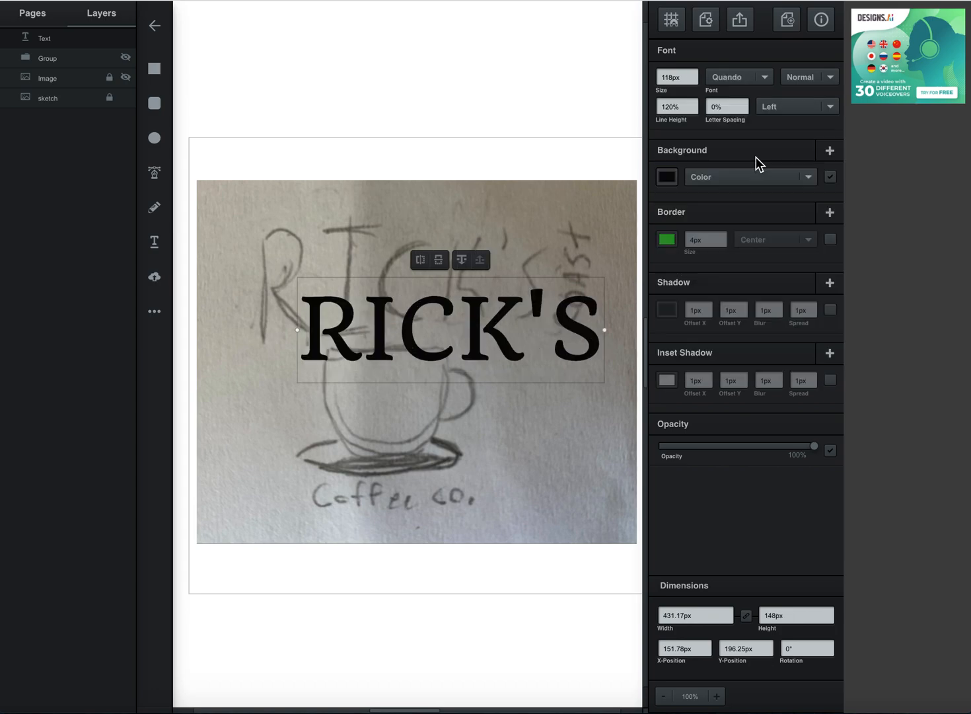
pyautogui.moveTo(486, 340)
pyautogui.mouseDown()
pyautogui.moveTo(442, 297)
pyautogui.moveTo(433, 317)
pyautogui.moveTo(441, 311)
pyautogui.mouseUp()
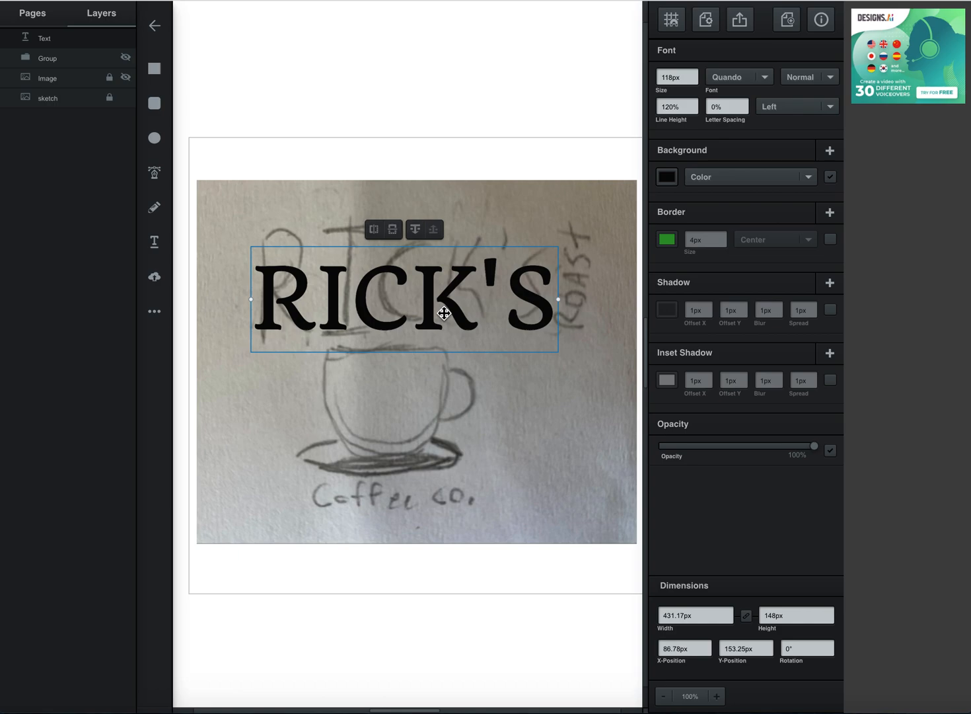
# Step: Add the text "Coffee Co." and place it over the matching sketched words beneath the cup
pyautogui.click(164, 251)
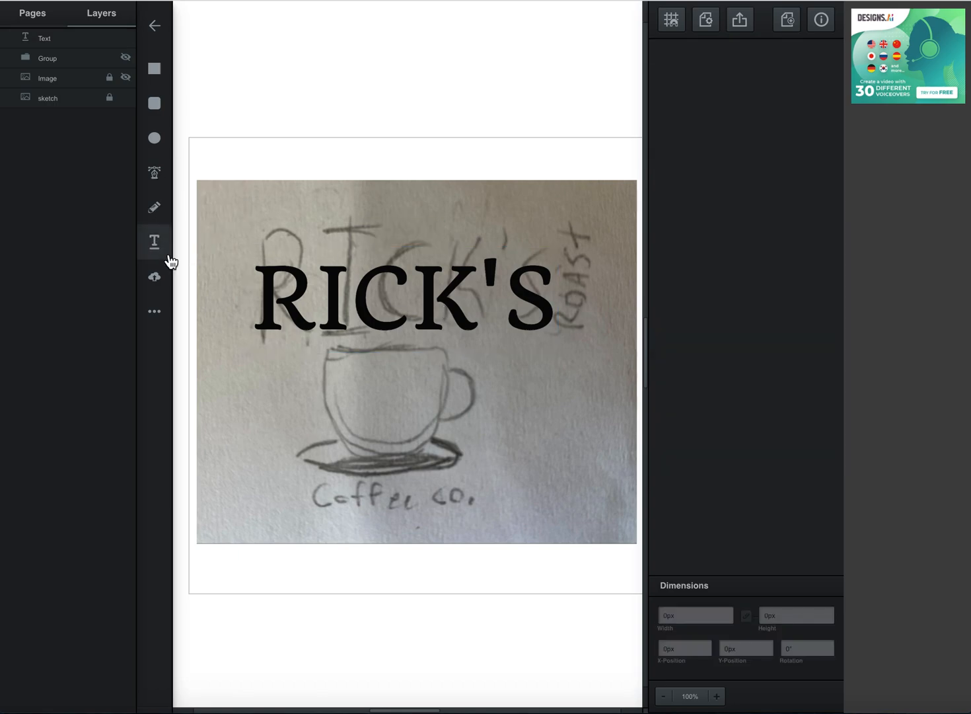
pyautogui.click(376, 456)
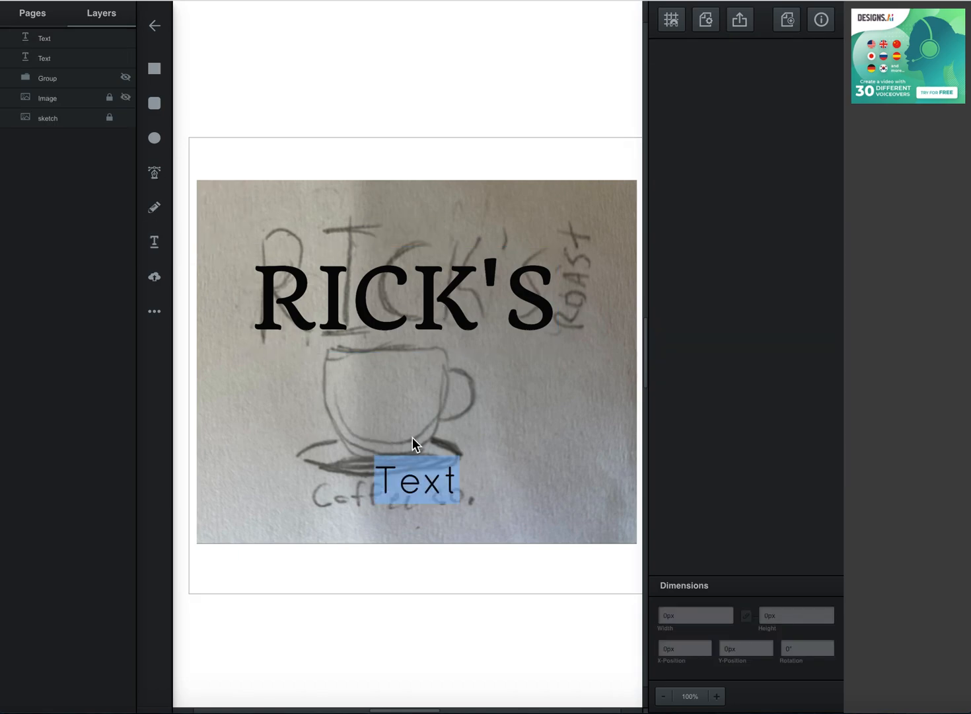
pyautogui.write('Coffee C')
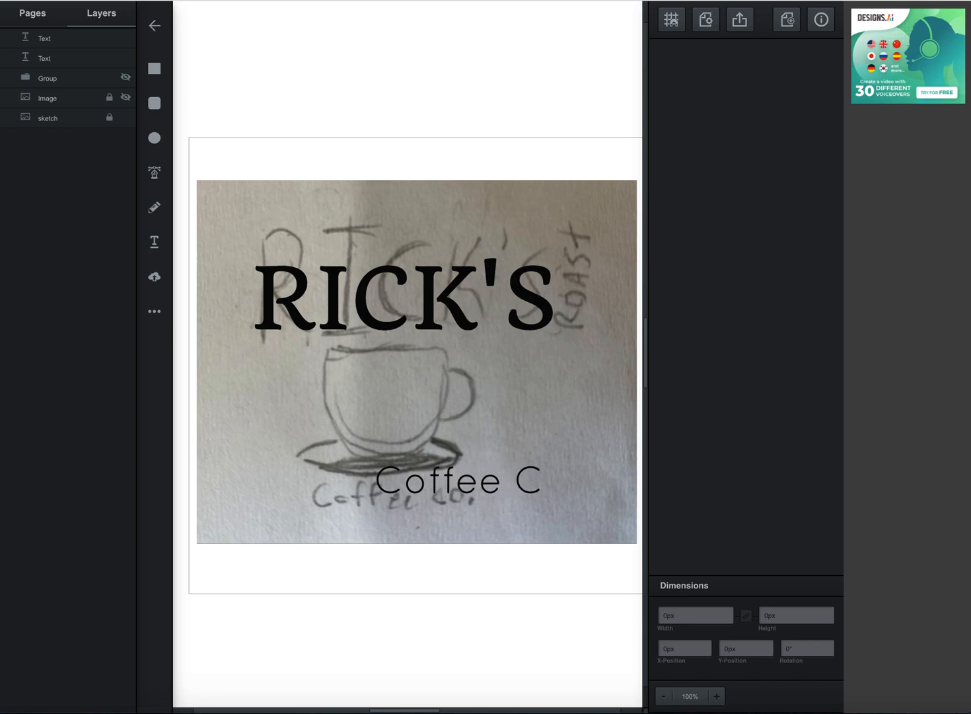
pyautogui.write('o.')
pyautogui.click(448, 480)
pyautogui.moveTo(448, 481); pyautogui.dragTo(369, 496)
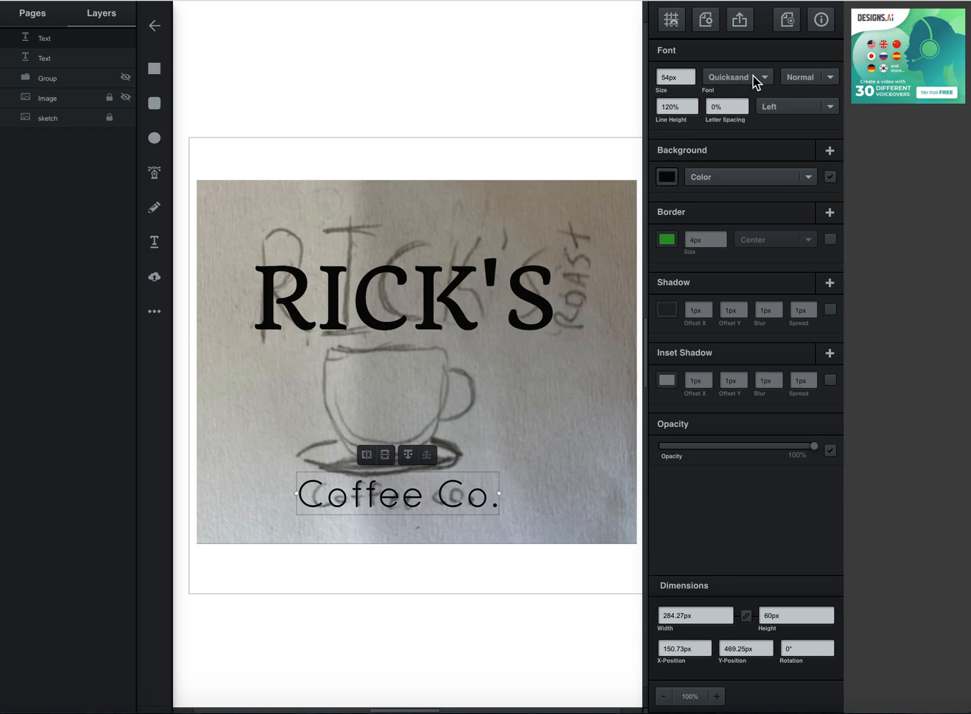
# Step: Set the "Coffee Co." text to the Quando font
pyautogui.click(752, 77)
pyautogui.scroll(2, 756, 132)
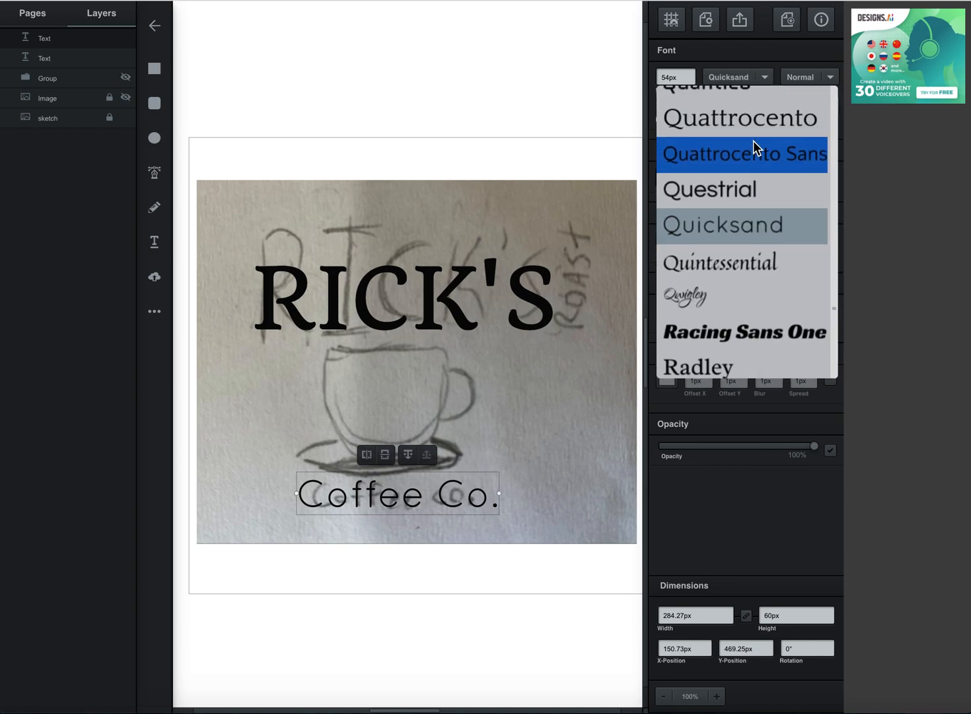
pyautogui.scroll(3, 755, 147)
pyautogui.click(755, 145)
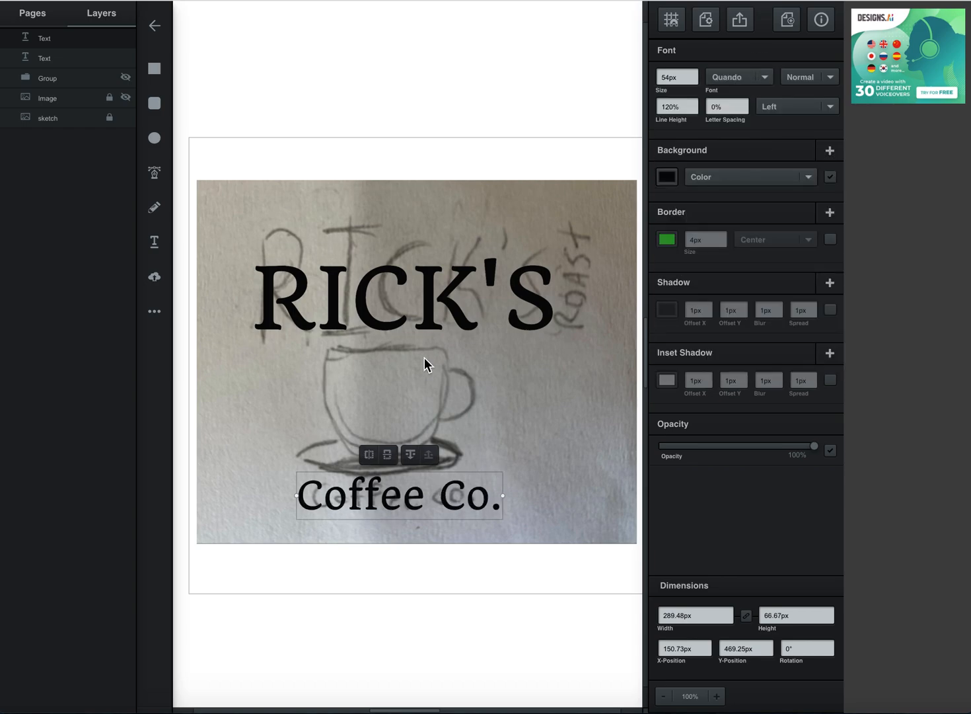
# Step: Reduce the "Coffee Co." text to the width of the sketched words and align it over them
pyautogui.click(695, 80)
pyautogui.click(695, 81)
pyautogui.click(694, 80)
pyautogui.click(694, 81)
pyautogui.moveTo(367, 492); pyautogui.dragTo(375, 499)
pyautogui.click(310, 99)
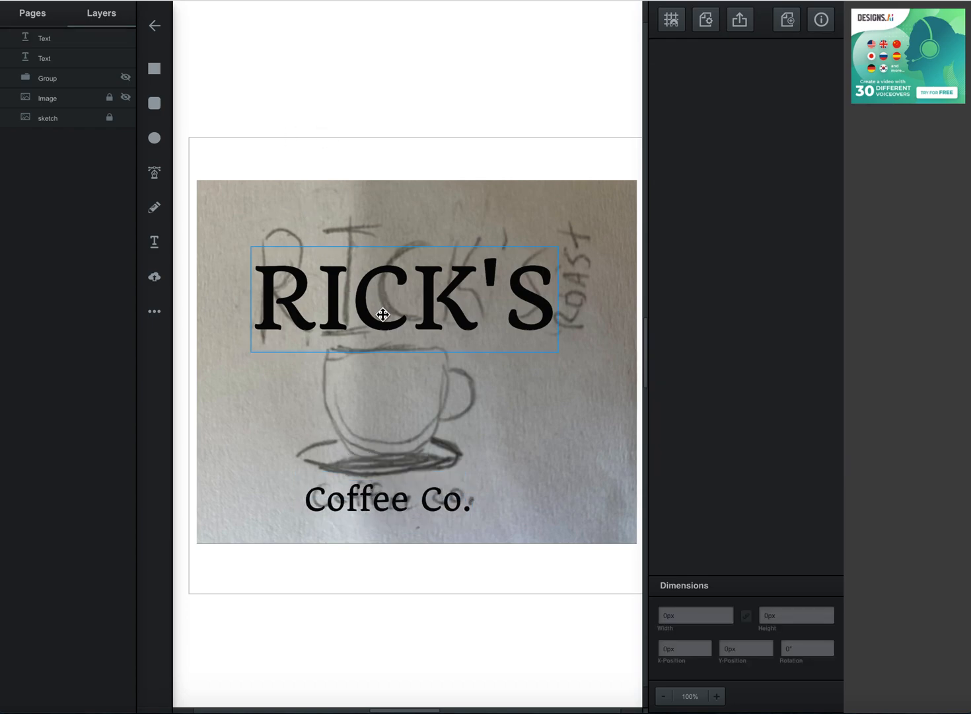
# Step: Hide the sketch layer and give the "RICK'S" text a shadow with a 3 px spread
pyautogui.click(125, 117)
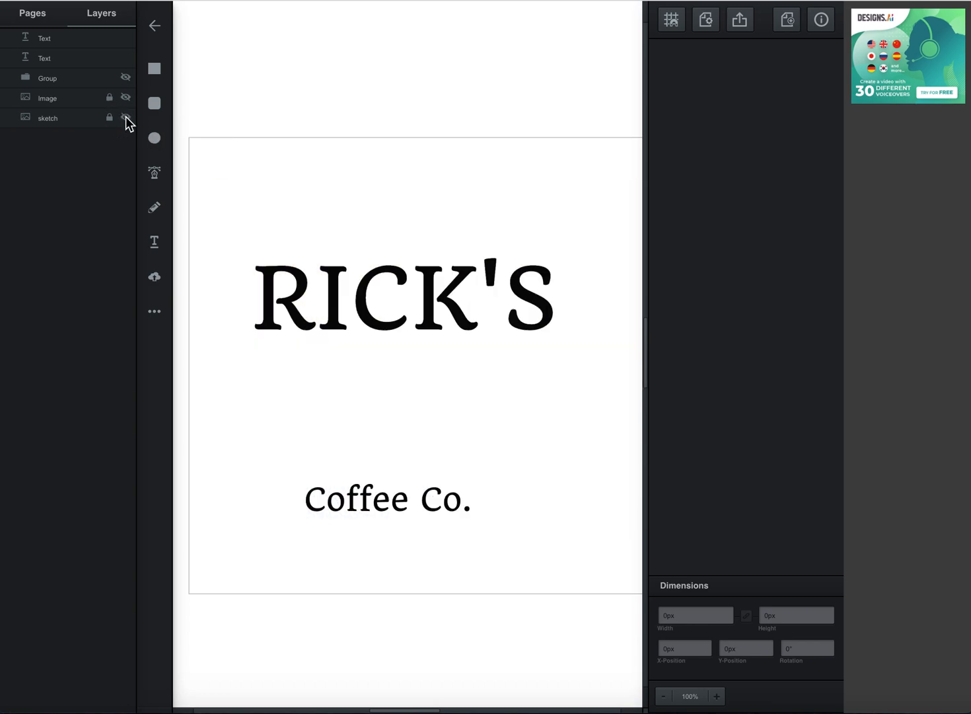
pyautogui.click(407, 327)
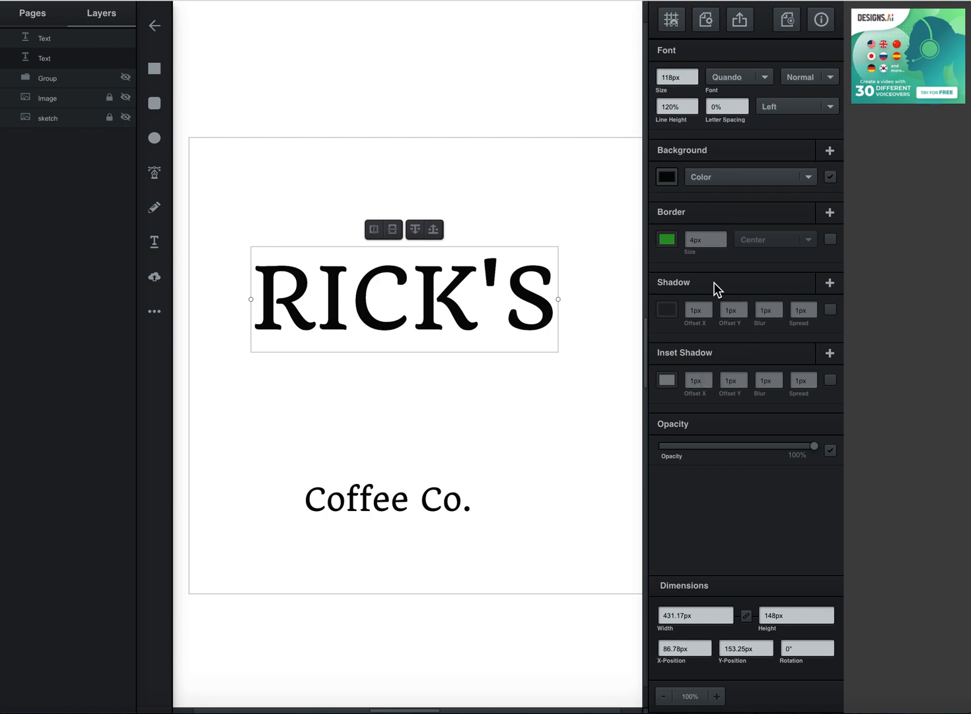
pyautogui.click(830, 310)
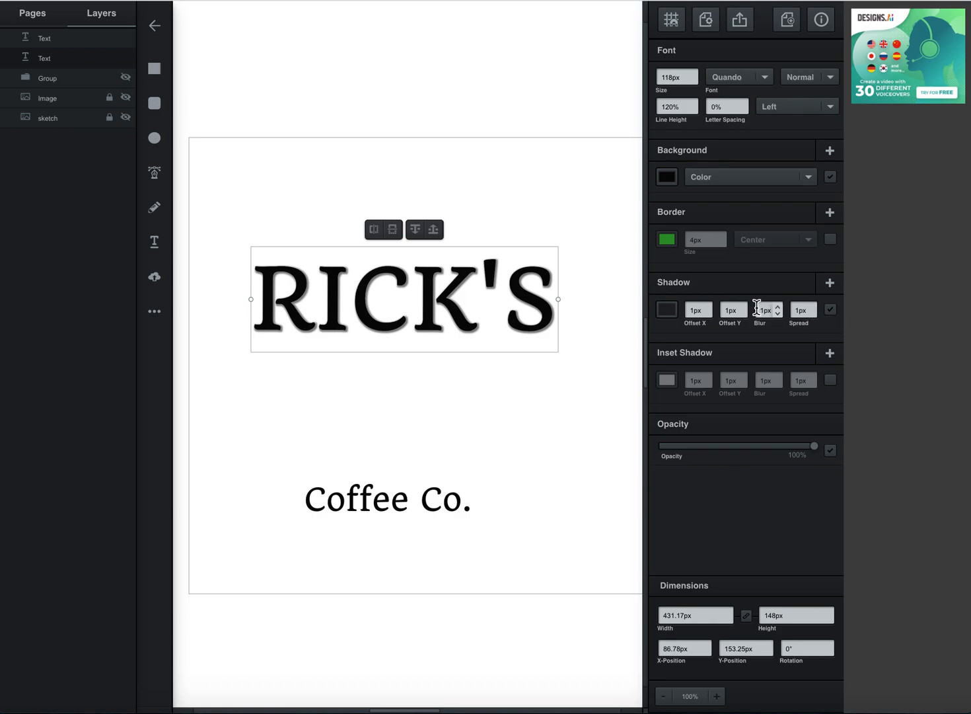
pyautogui.click(812, 306)
pyautogui.click(812, 307)
pyautogui.click(813, 307)
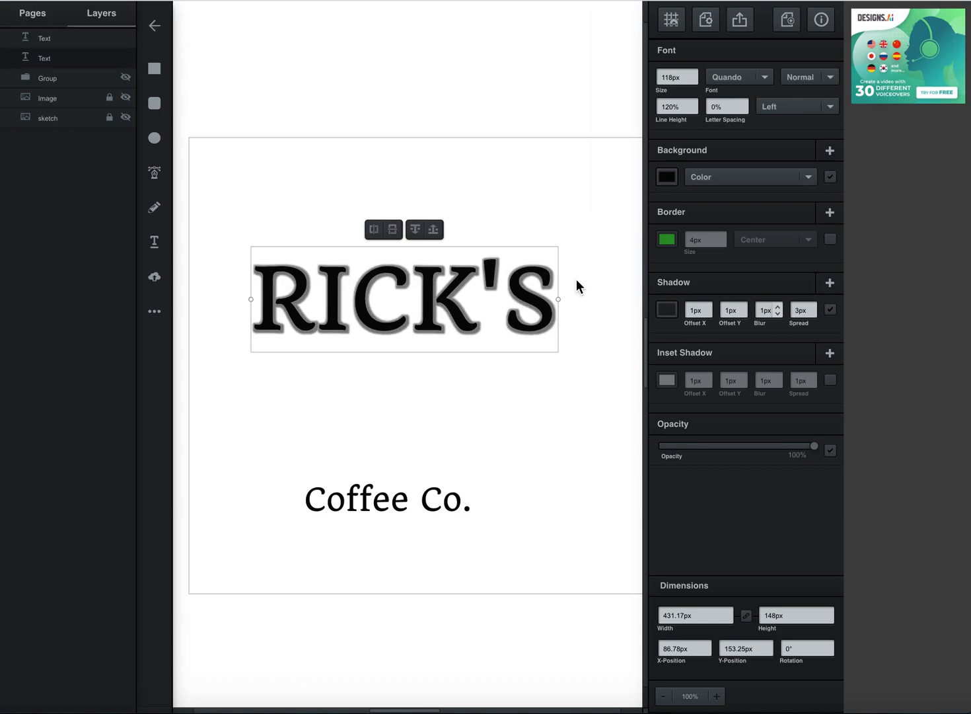
pyautogui.click(228, 188)
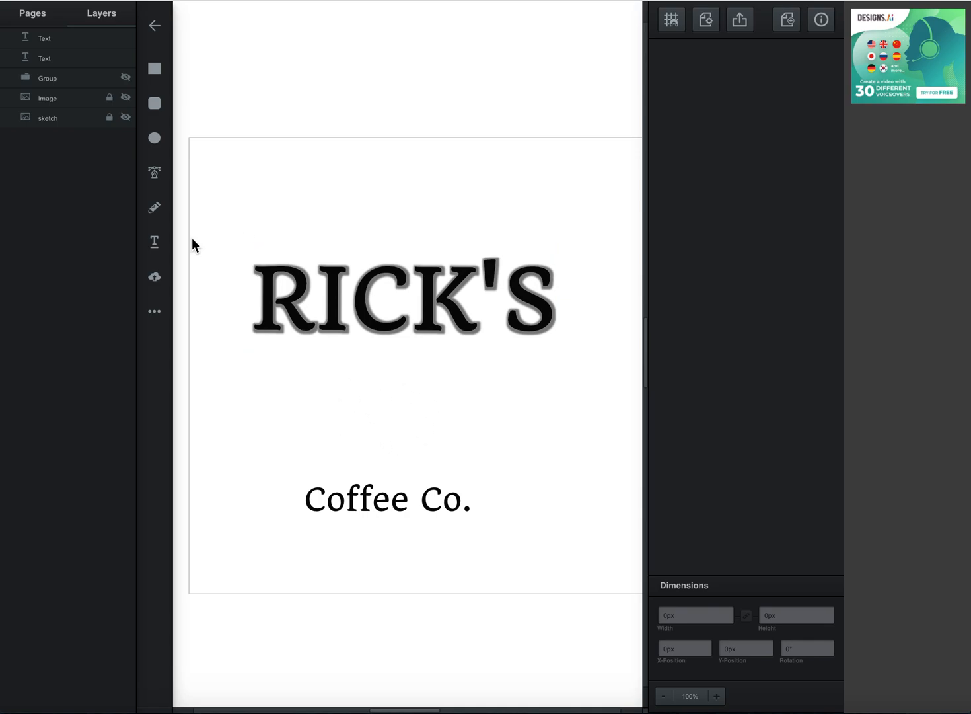
# Step: Show the coffee cup photo, move it up so the cup sits between "RICK'S" and "Coffee Co.", and lock it
pyautogui.click(152, 283)
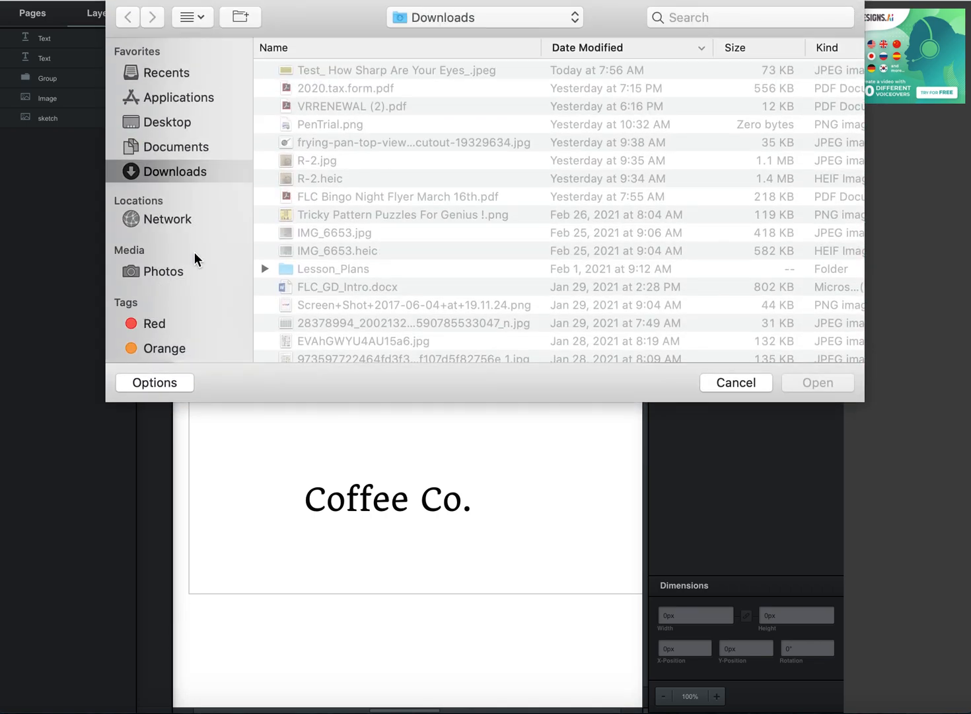
pyautogui.click(735, 383)
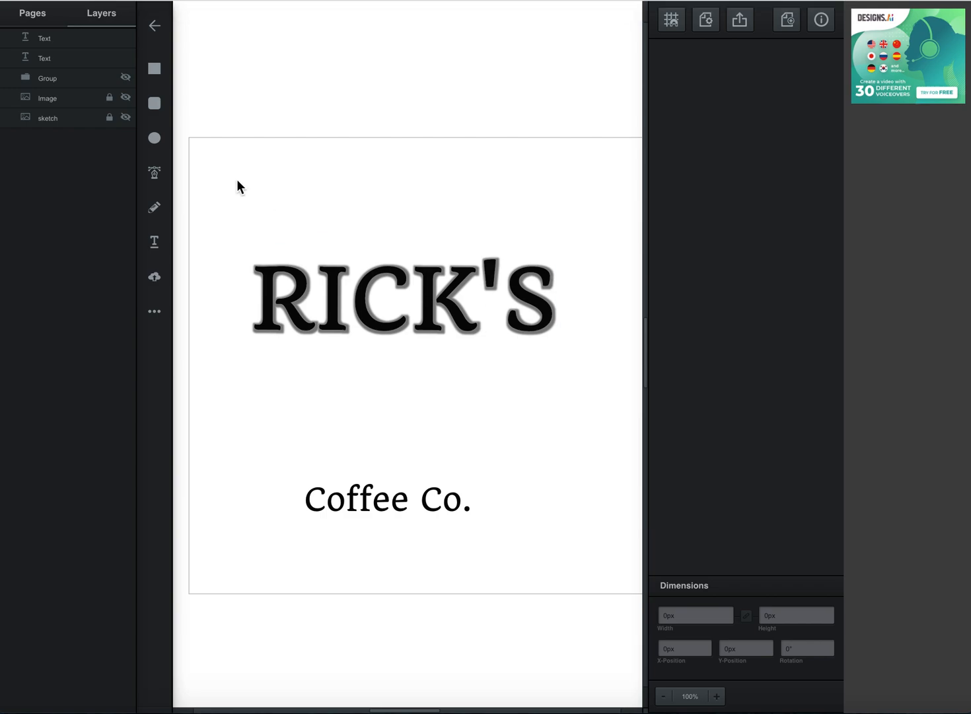
pyautogui.click(125, 97)
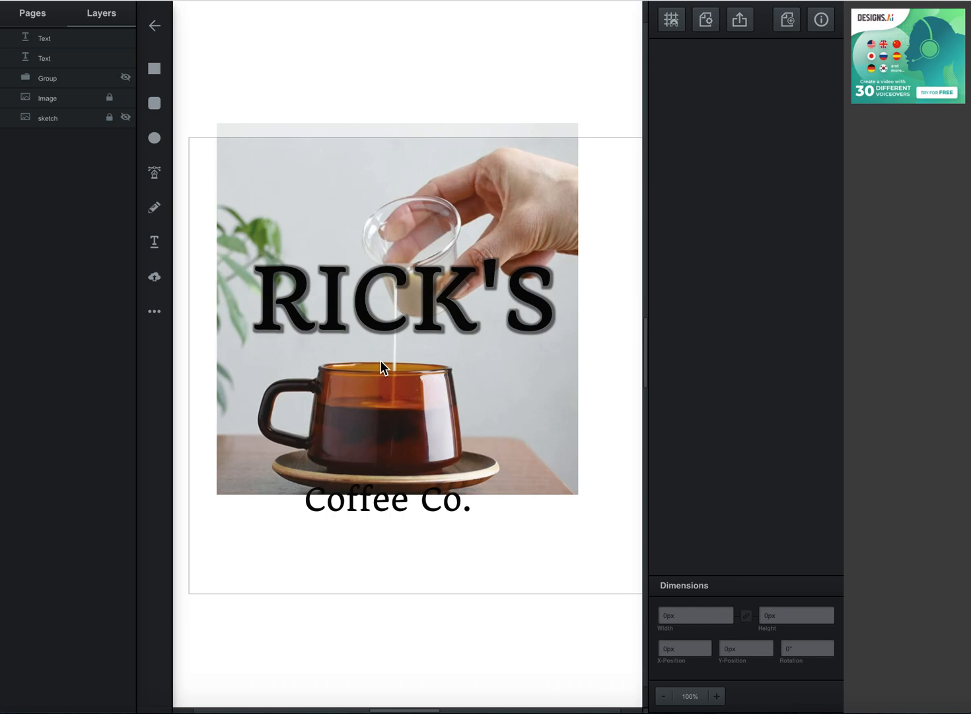
pyautogui.click(110, 98)
pyautogui.moveTo(401, 436)
pyautogui.mouseDown()
pyautogui.moveTo(399, 421)
pyautogui.moveTo(413, 419)
pyautogui.mouseUp()
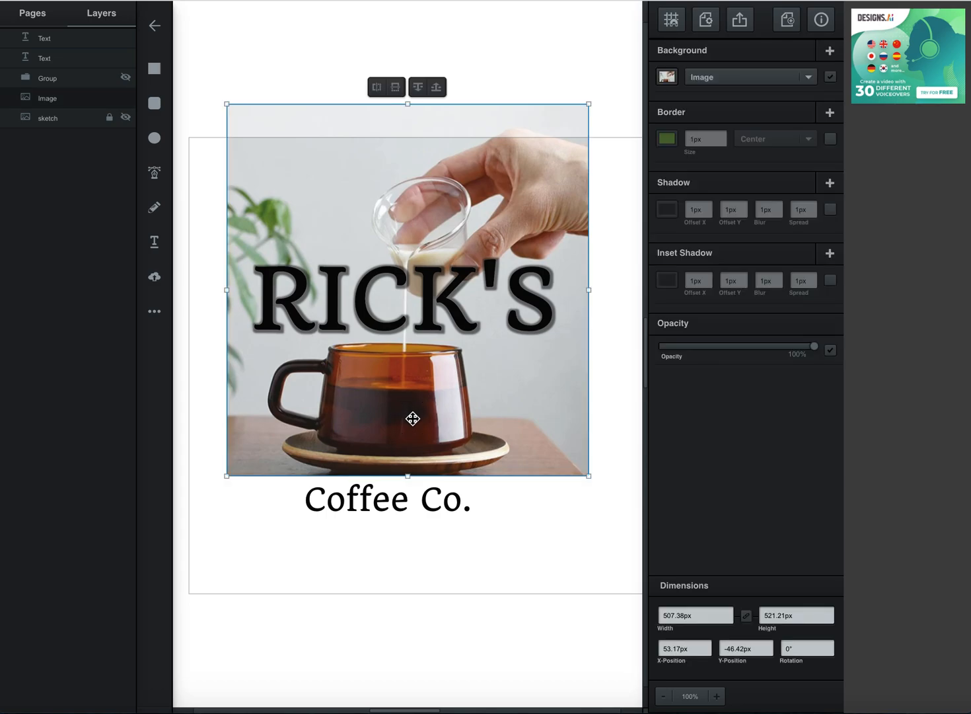
pyautogui.moveTo(386, 401); pyautogui.dragTo(386, 403)
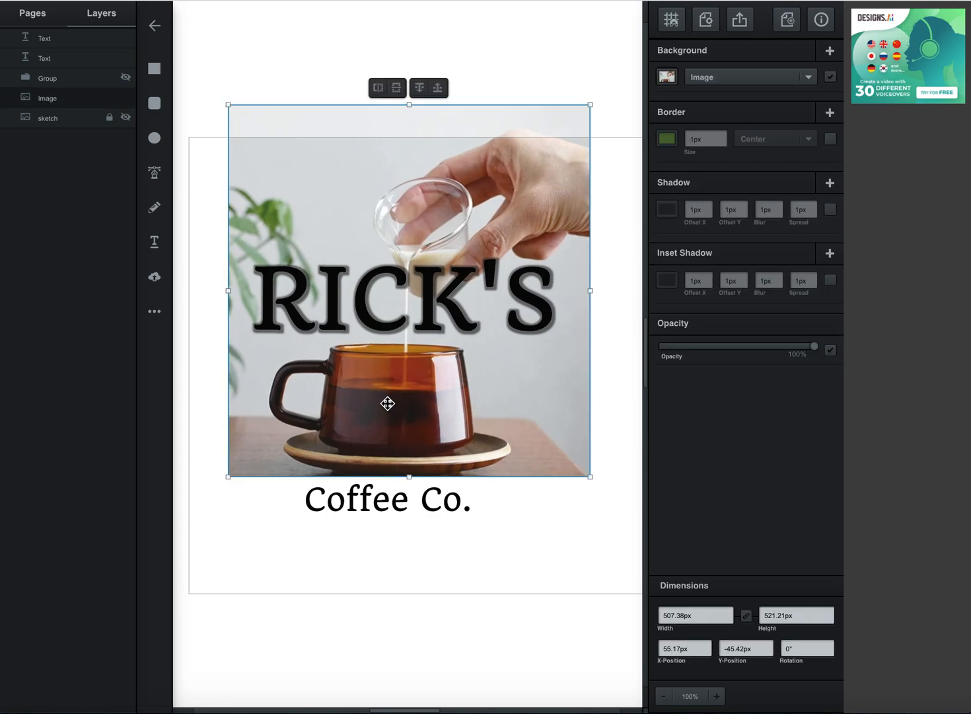
pyautogui.click(109, 98)
pyautogui.moveTo(500, 421); pyautogui.dragTo(453, 416)
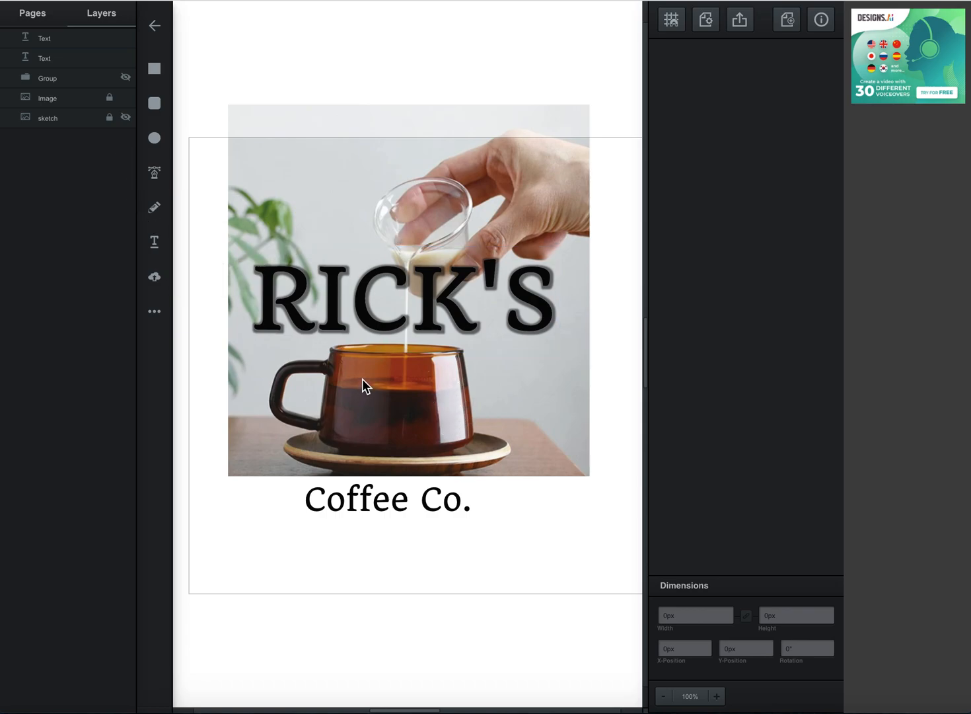
# Step: With the Pen tool, draw a path of straight segments from beside the handle across the cup body at 200% zoom
pyautogui.press('super+plus')
pyautogui.hscroll(-3, 393, 401)
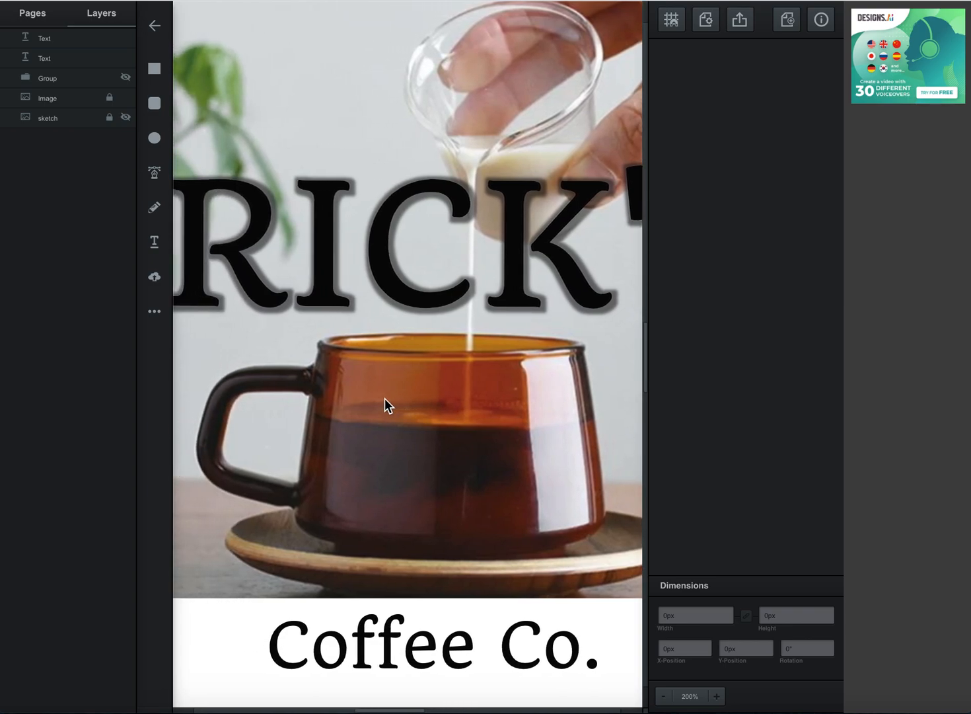
pyautogui.click(158, 177)
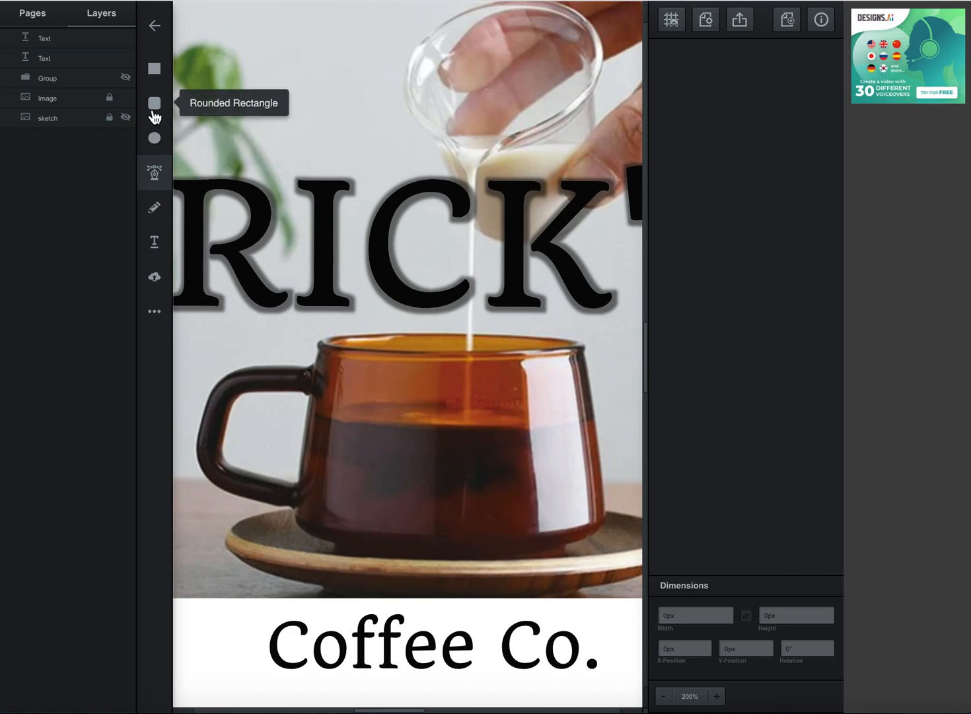
pyautogui.click(156, 315)
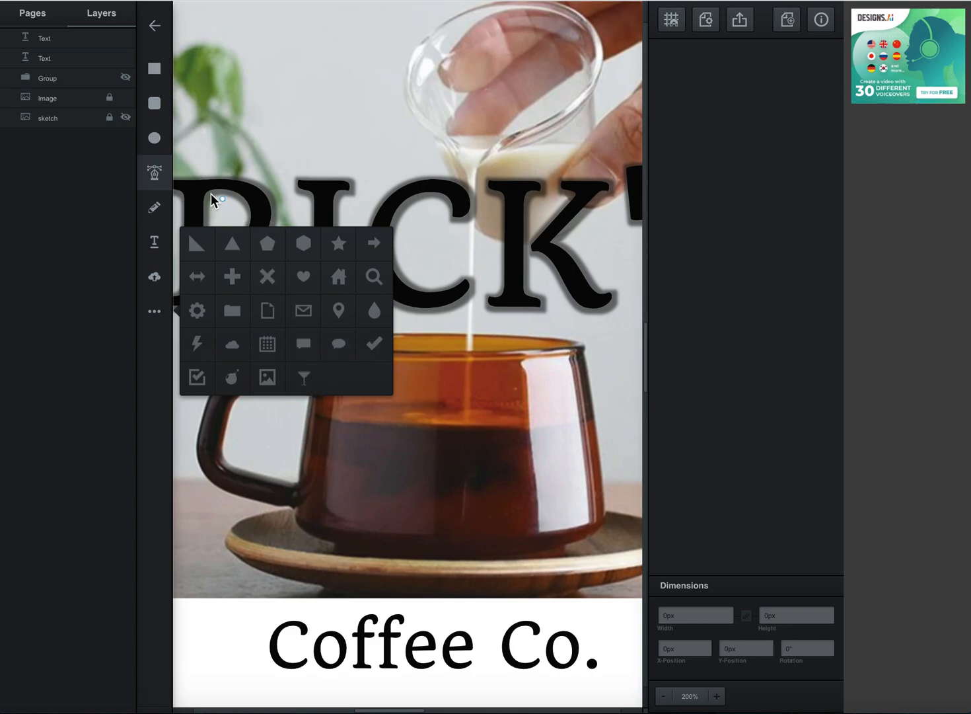
pyautogui.click(153, 173)
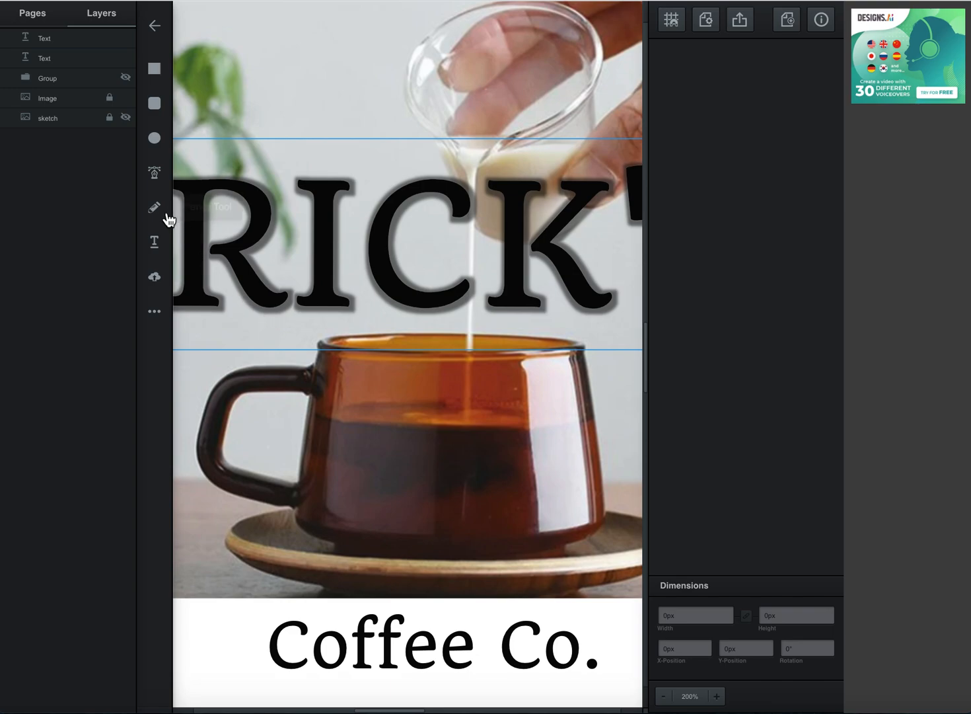
pyautogui.click(154, 172)
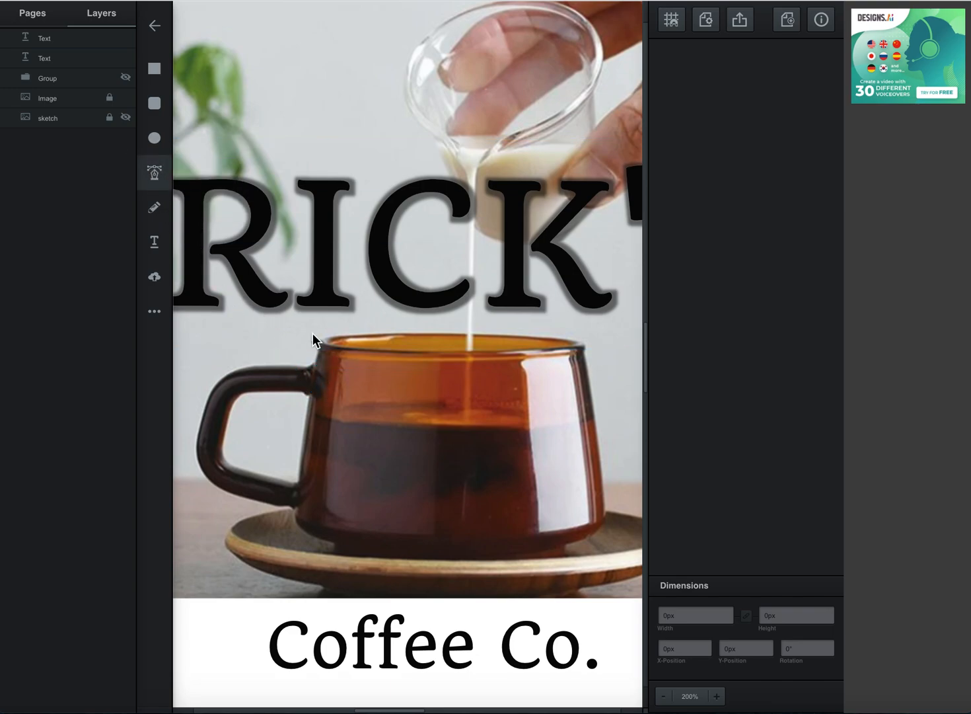
pyautogui.click(185, 423)
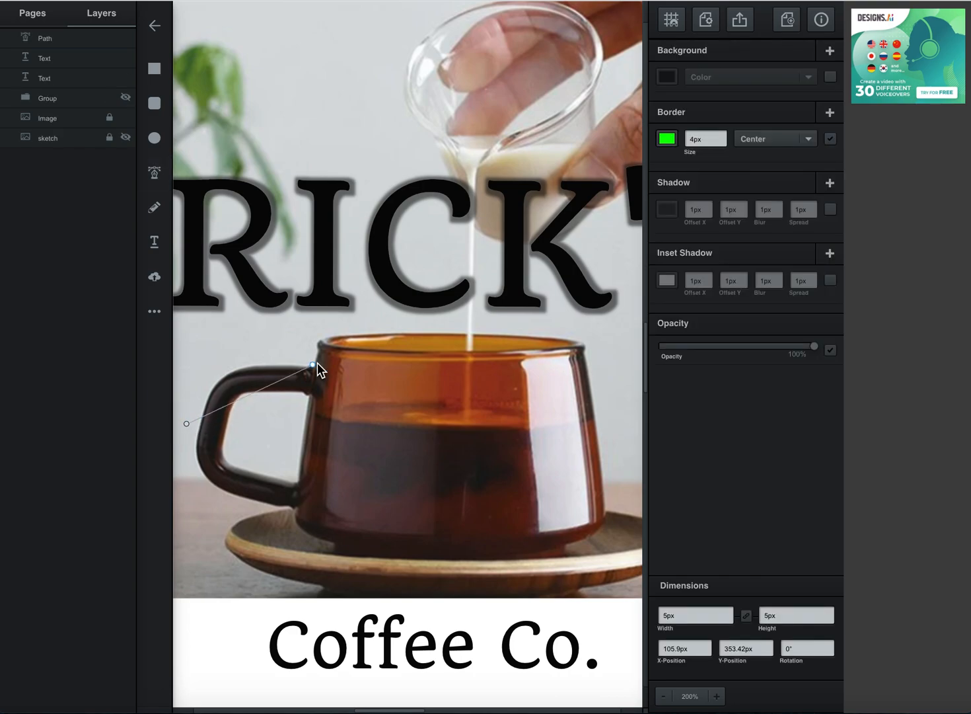
pyautogui.click(426, 400)
pyautogui.click(578, 496)
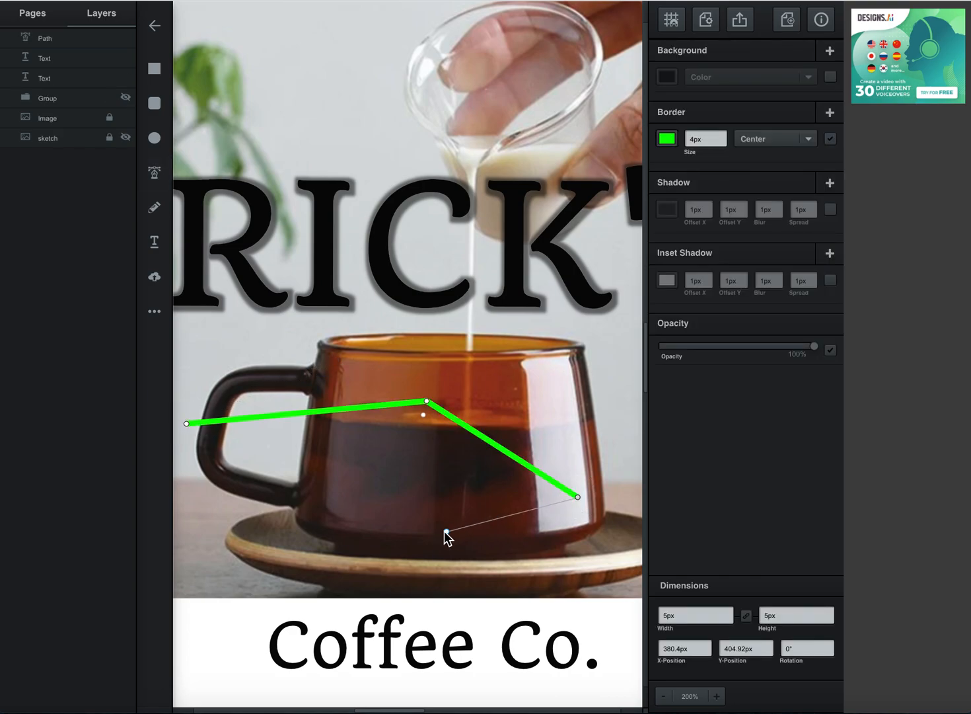
pyautogui.click(355, 532)
# Step: Add curved and straight segments to the practice path across the cup and handle, and close it at its starting point
pyautogui.moveTo(399, 447); pyautogui.dragTo(454, 446)
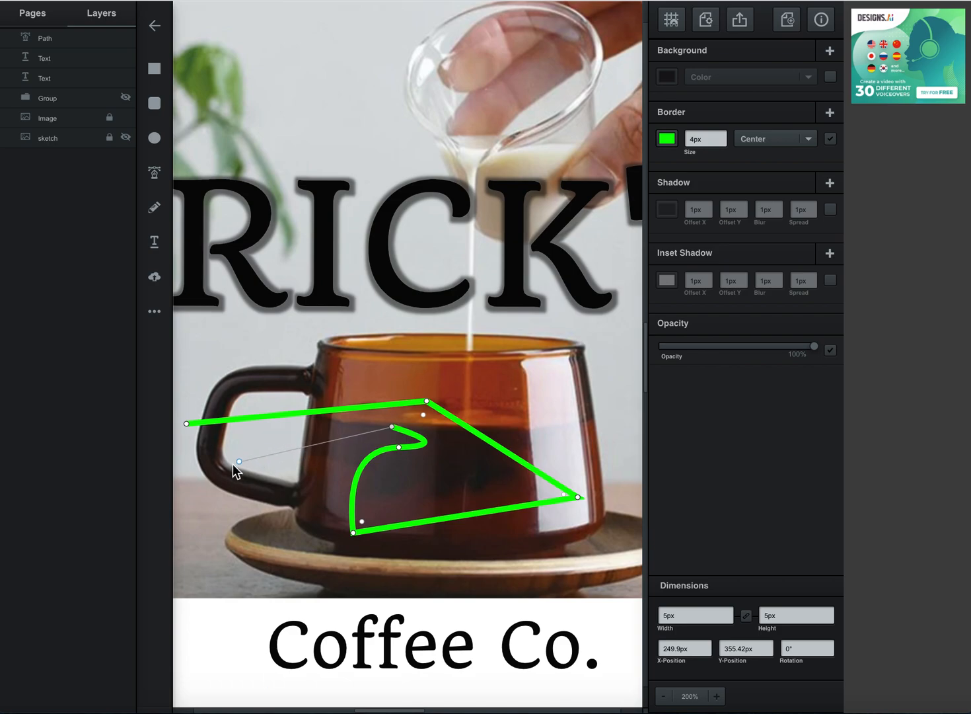
pyautogui.click(229, 539)
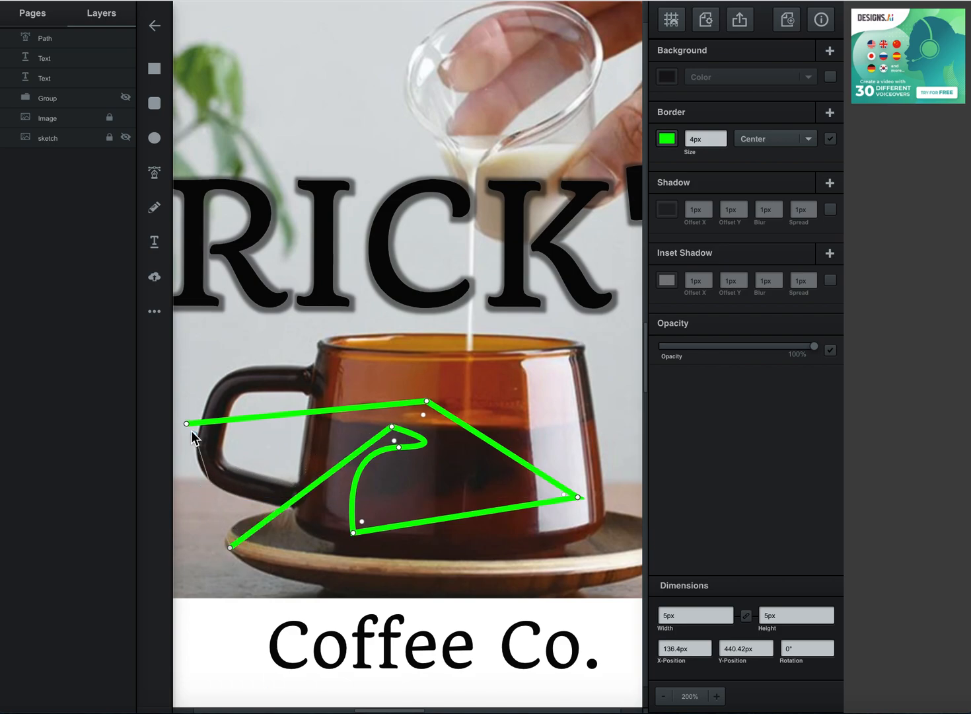
pyautogui.click(194, 478)
pyautogui.moveTo(247, 463); pyautogui.dragTo(263, 440)
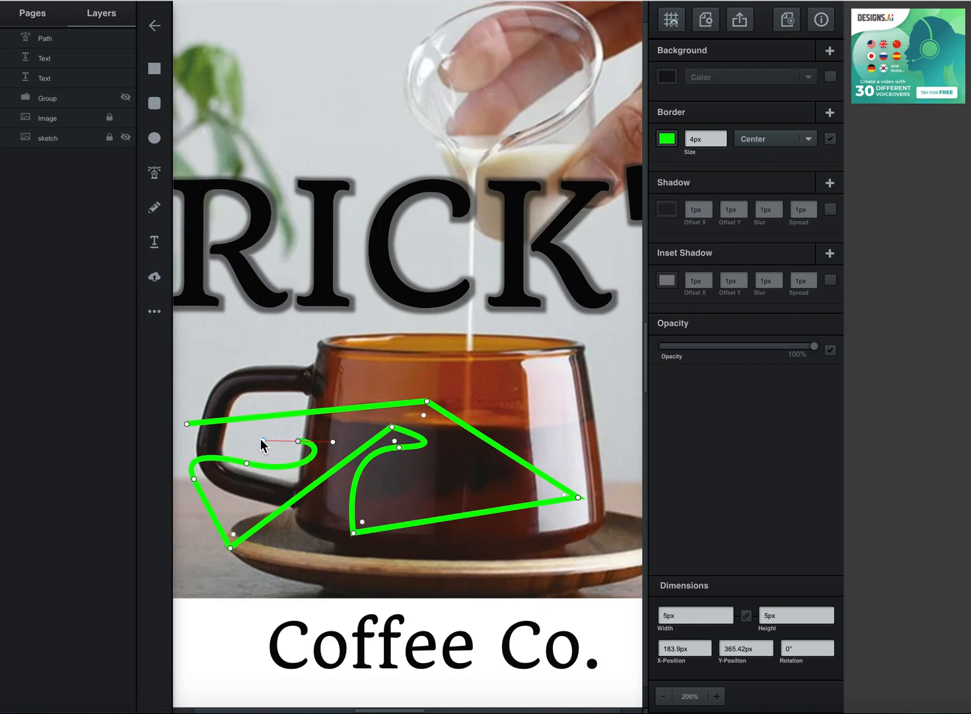
pyautogui.click(187, 424)
pyautogui.click(205, 382)
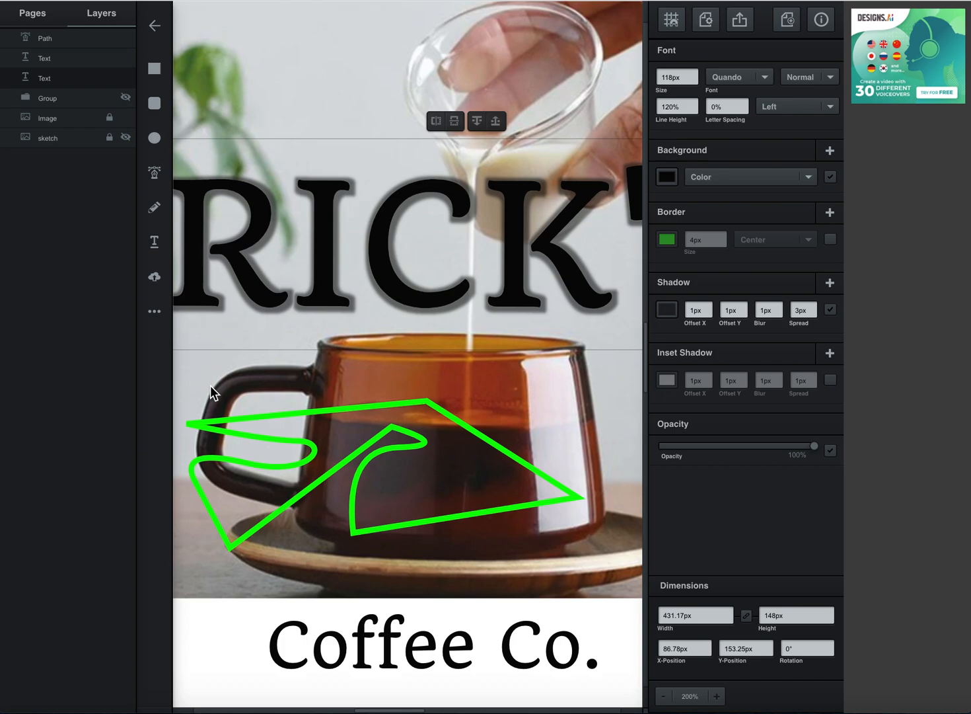
# Step: Undo the whole practice path drawn over the coffee cup
pyautogui.press('super+z')
pyautogui.press('super+z')
pyautogui.press('super+z')
pyautogui.press('super+z')
pyautogui.press('super+z')
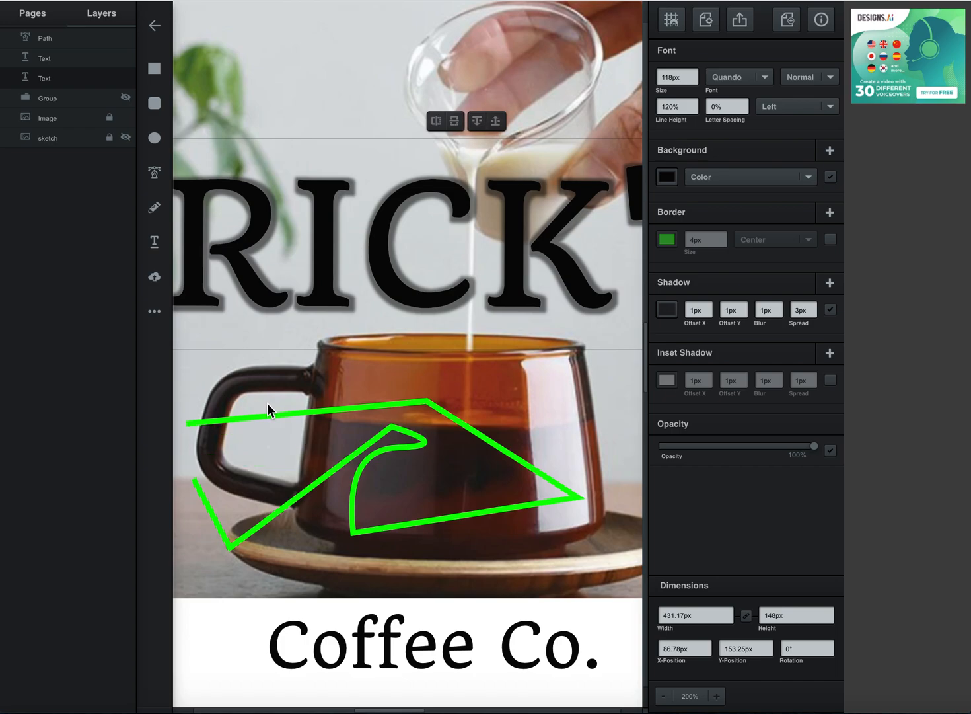
pyautogui.press('super+z')
pyautogui.press('super+z')
pyautogui.press('super+z')
pyautogui.press('super+z')
pyautogui.press('super+z')
pyautogui.press('super+z')
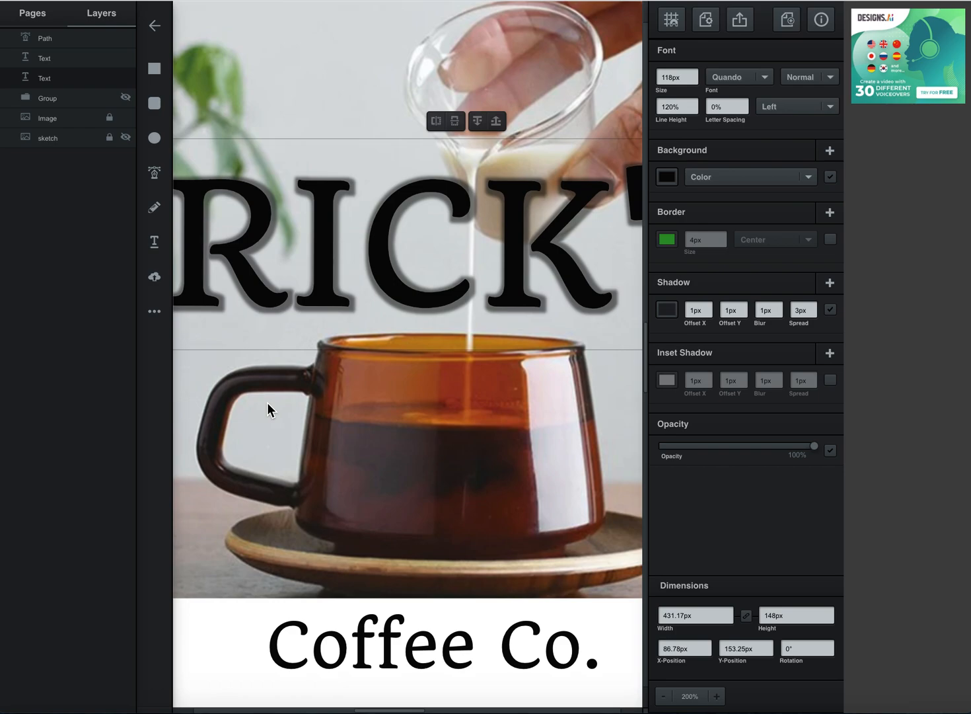
# Step: With the Pen tool, start the cup outline at the handle's upper joint and trace the curved rim to its far corner
pyautogui.click(154, 177)
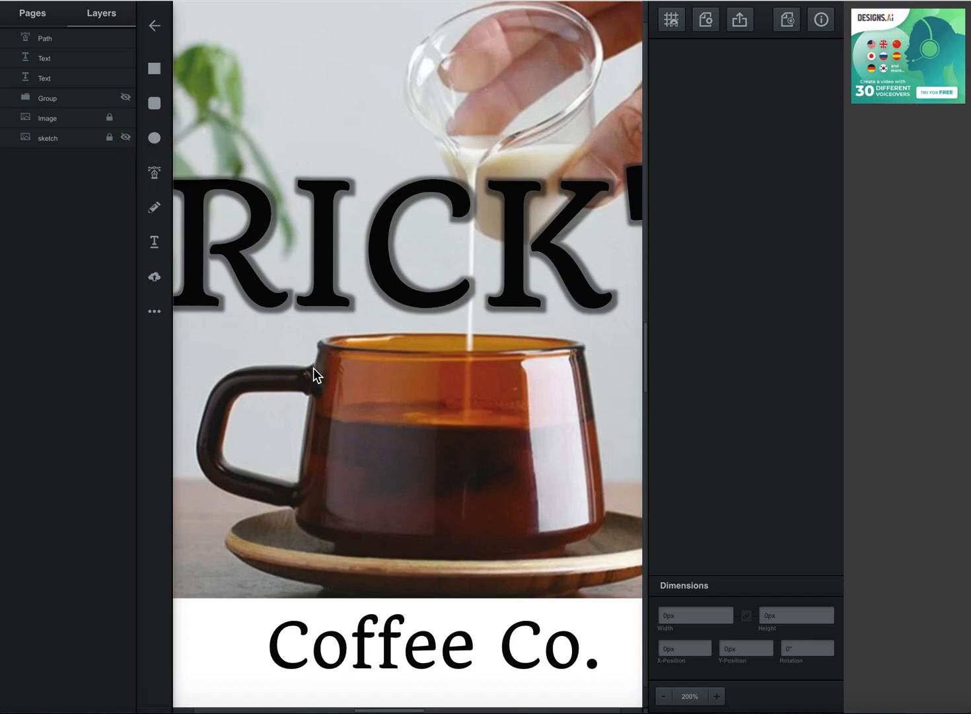
pyautogui.click(154, 172)
pyautogui.click(337, 352)
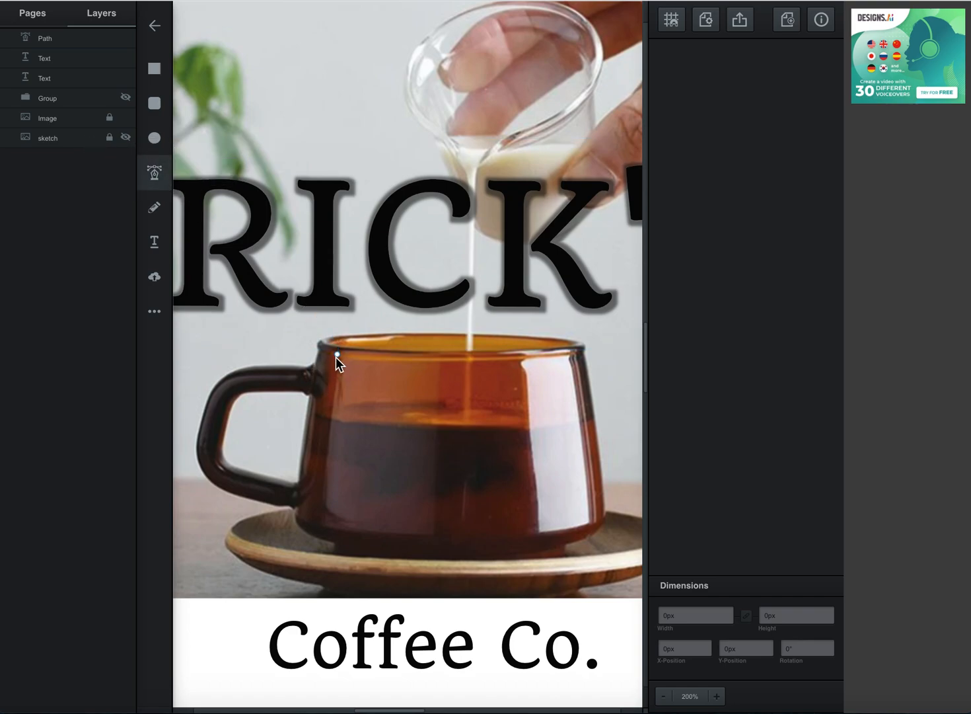
pyautogui.click(314, 370)
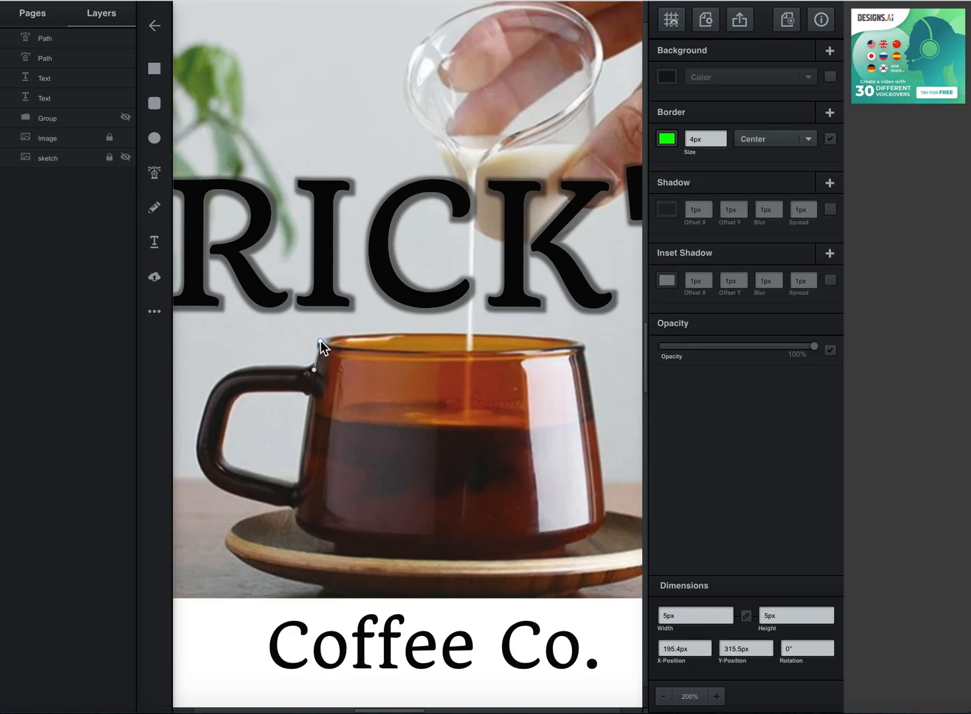
pyautogui.click(321, 342)
pyautogui.moveTo(450, 333); pyautogui.dragTo(557, 337)
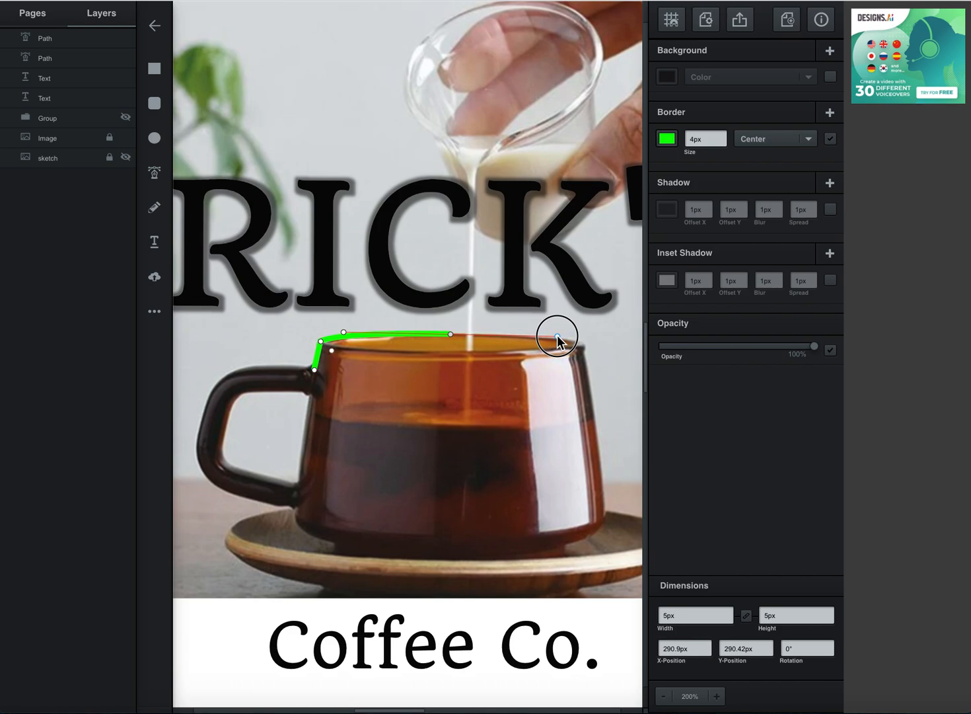
pyautogui.moveTo(557, 337)
pyautogui.mouseDown()
pyautogui.moveTo(543, 384)
pyautogui.moveTo(546, 338)
pyautogui.mouseUp()
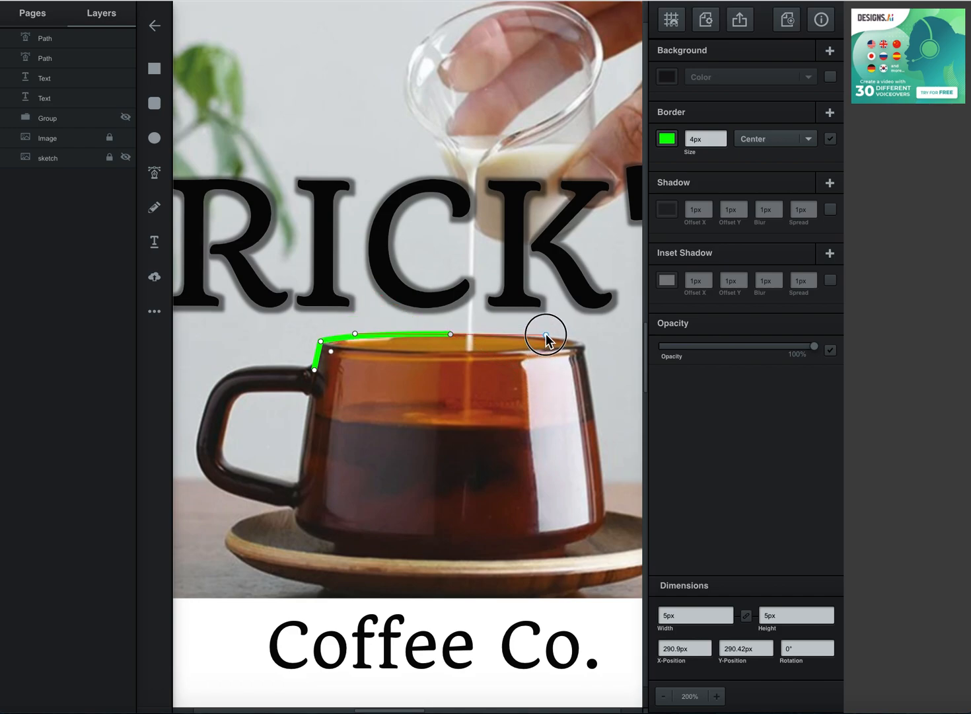
pyautogui.click(567, 341)
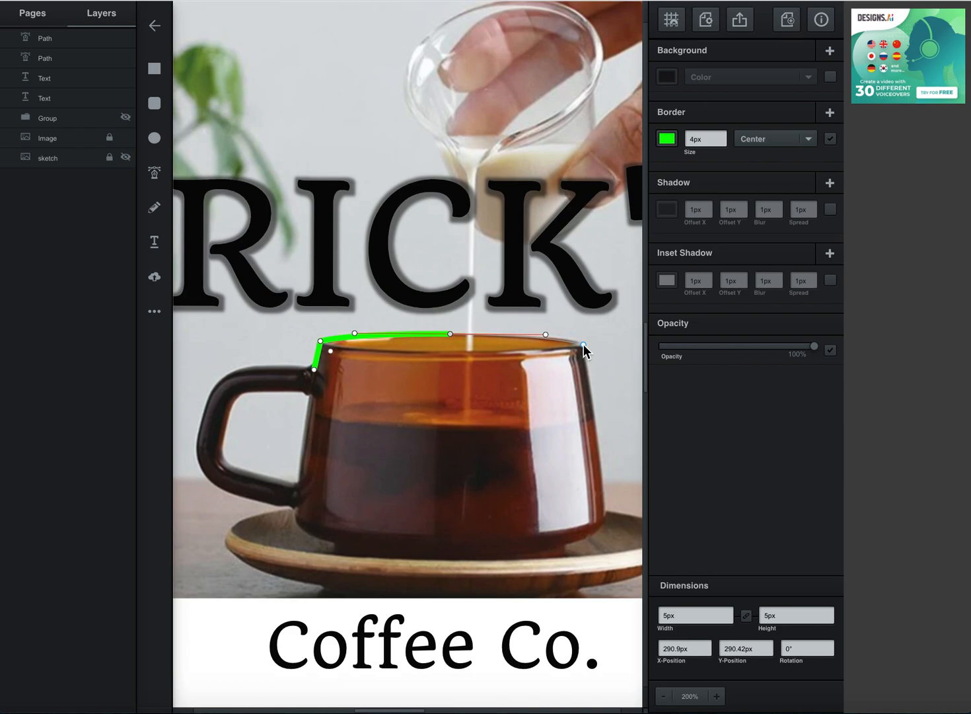
pyautogui.click(583, 344)
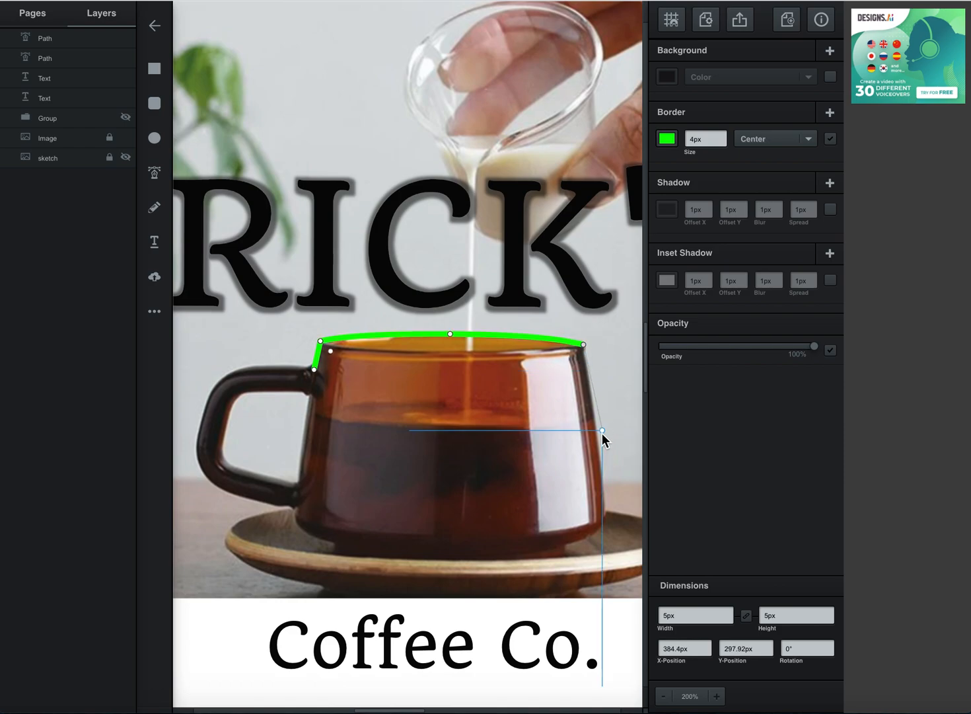
# Step: Continue the outline down the cup's side, around the rounded base and the handle's outer edge, and close it at the start
pyautogui.click(605, 519)
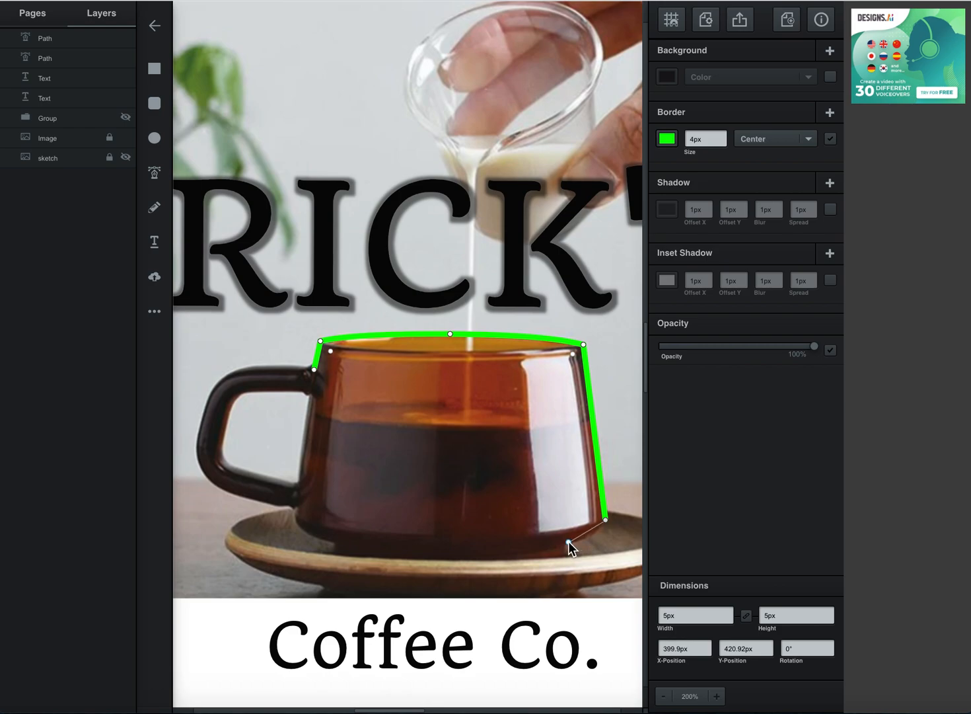
pyautogui.moveTo(567, 541); pyautogui.dragTo(538, 547)
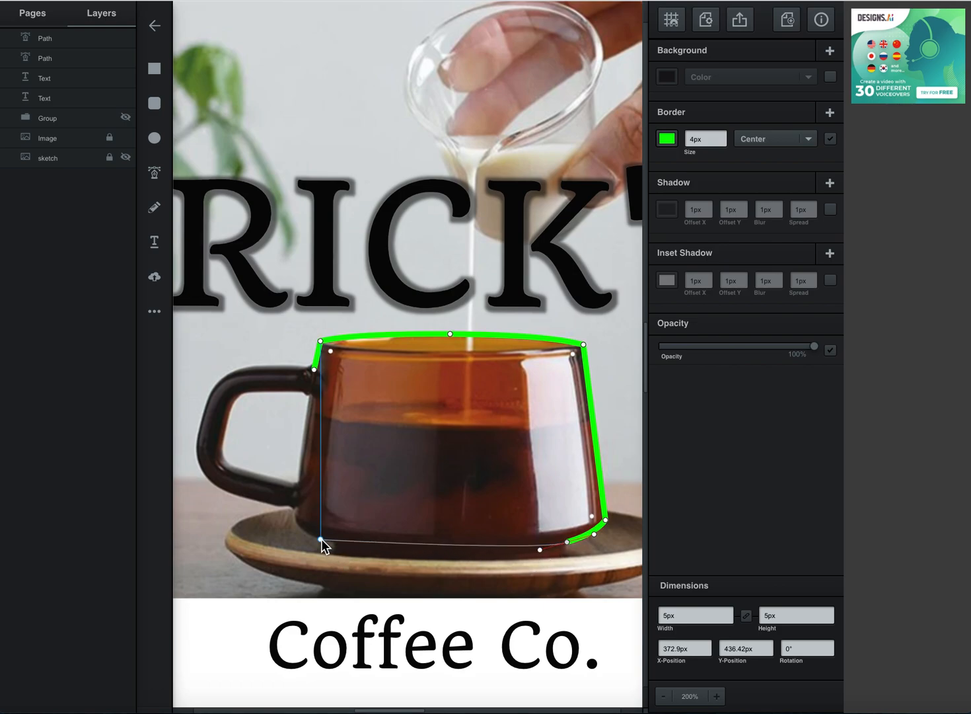
pyautogui.moveTo(323, 539); pyautogui.dragTo(297, 500)
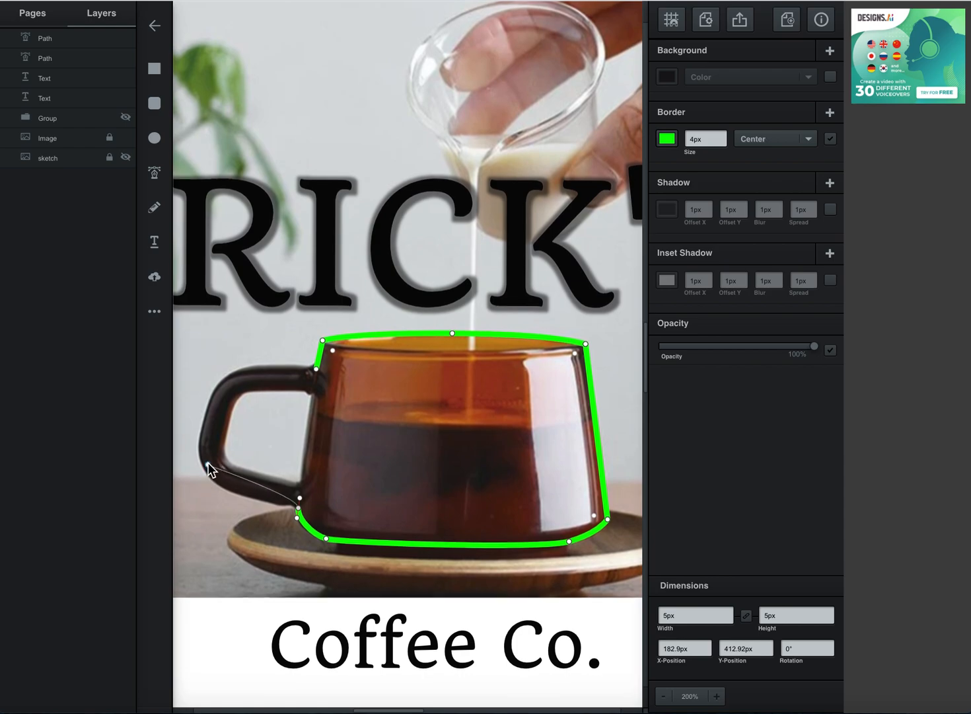
pyautogui.moveTo(218, 485); pyautogui.dragTo(202, 470)
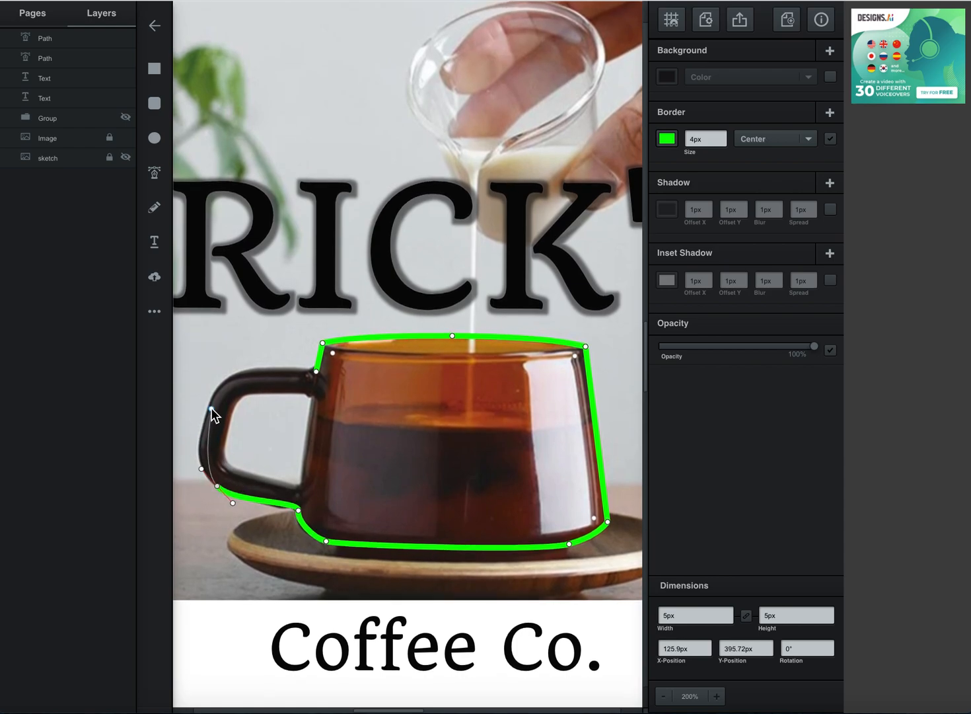
pyautogui.moveTo(230, 378); pyautogui.dragTo(269, 363)
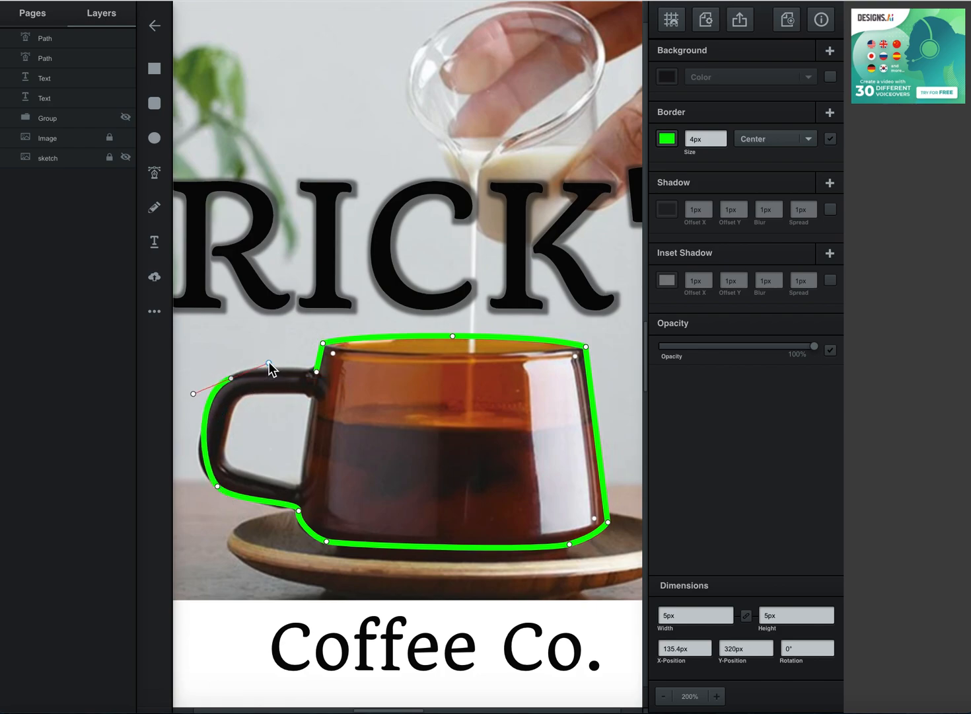
pyautogui.click(318, 374)
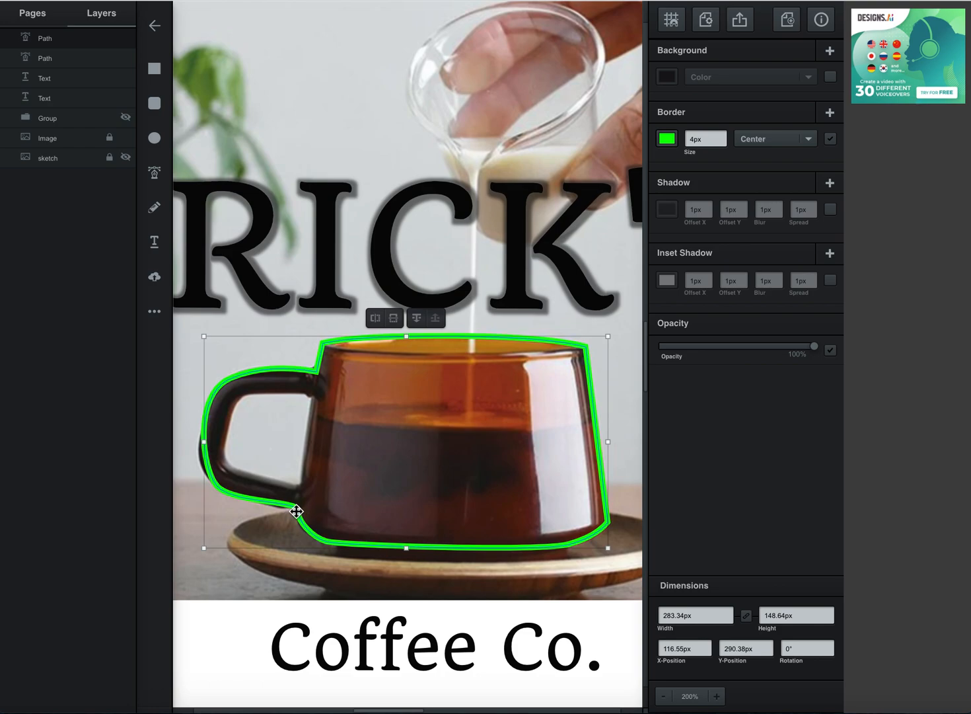
# Step: Replace the anchor point at the handle's lower outer bend with a new one placed farther out on the handle's edge
pyautogui.click(192, 431)
pyautogui.click(202, 441)
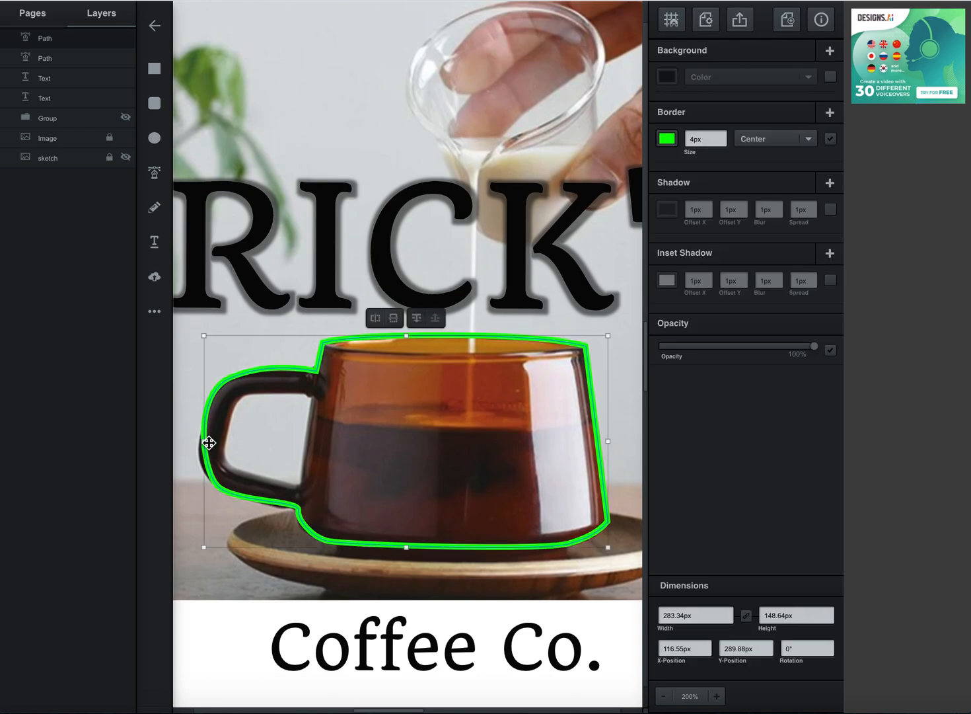
pyautogui.doubleClick(211, 477)
pyautogui.click(199, 477)
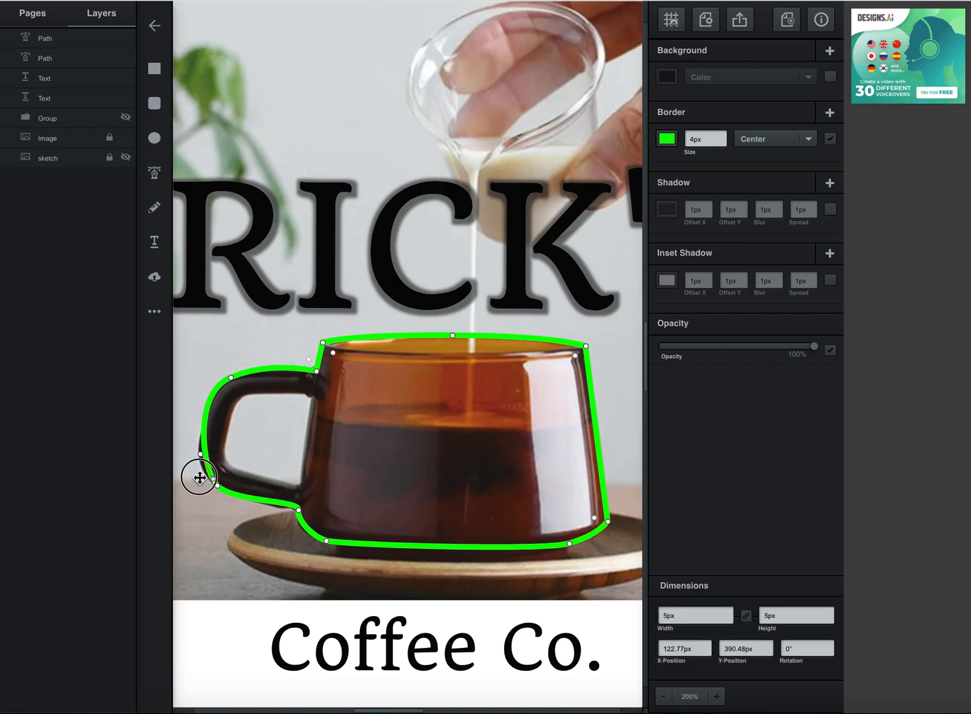
pyautogui.moveTo(214, 479)
pyautogui.mouseDown()
pyautogui.moveTo(201, 472)
pyautogui.moveTo(206, 478)
pyautogui.mouseUp()
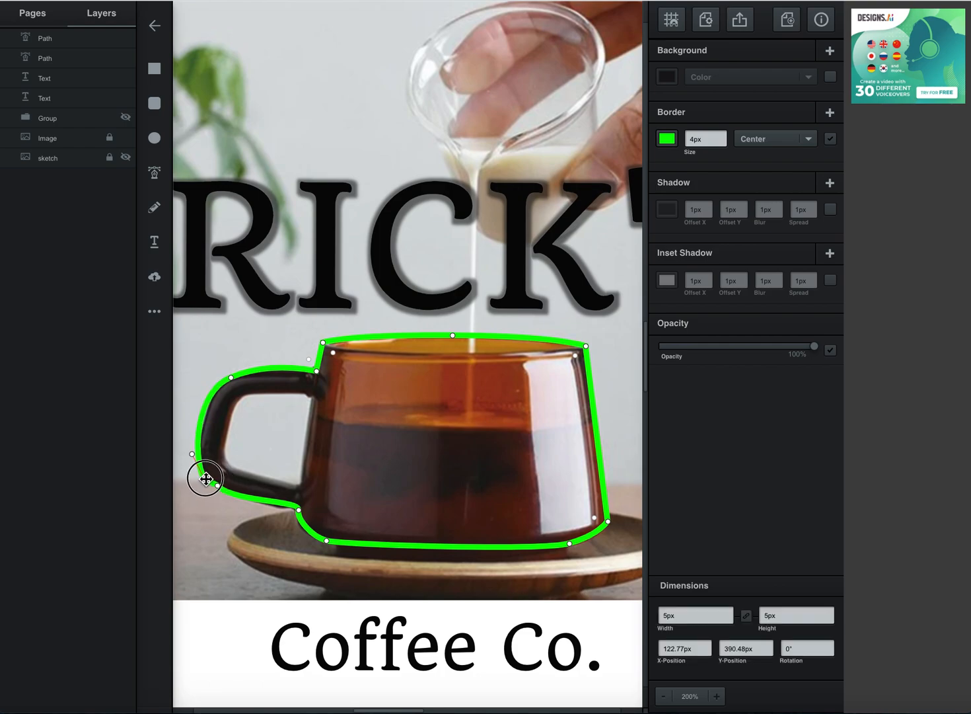
pyautogui.click(217, 486)
pyautogui.press('BackSpace')
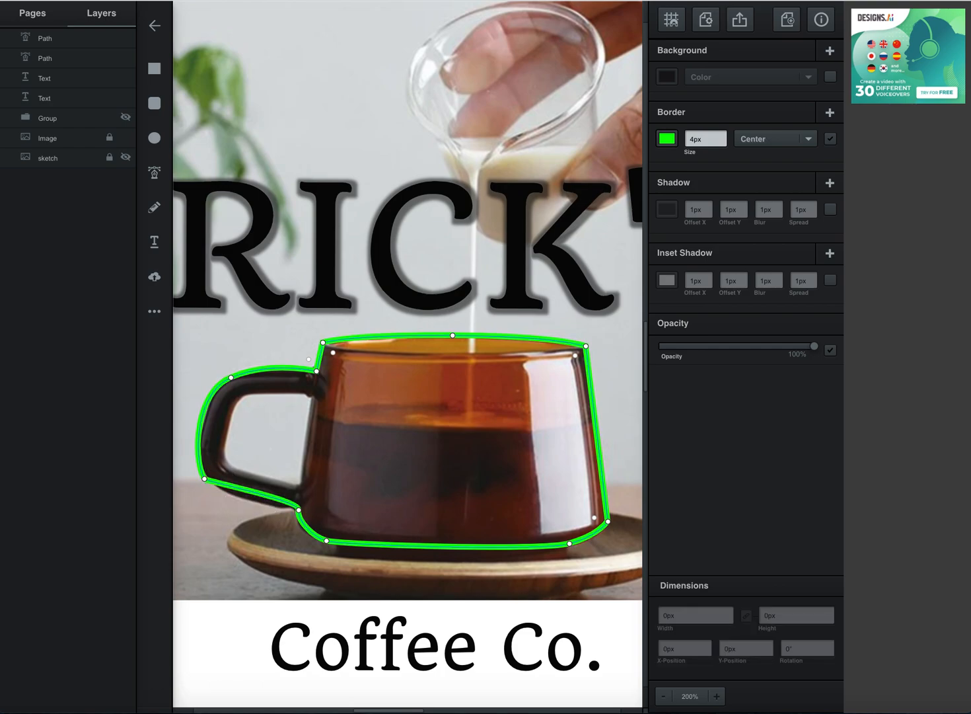
# Step: Turn the point at the handle's lower outer bend into a curve point and shape its curve along the handle's edge
pyautogui.click(204, 478)
pyautogui.doubleClick(205, 479)
pyautogui.click(205, 479)
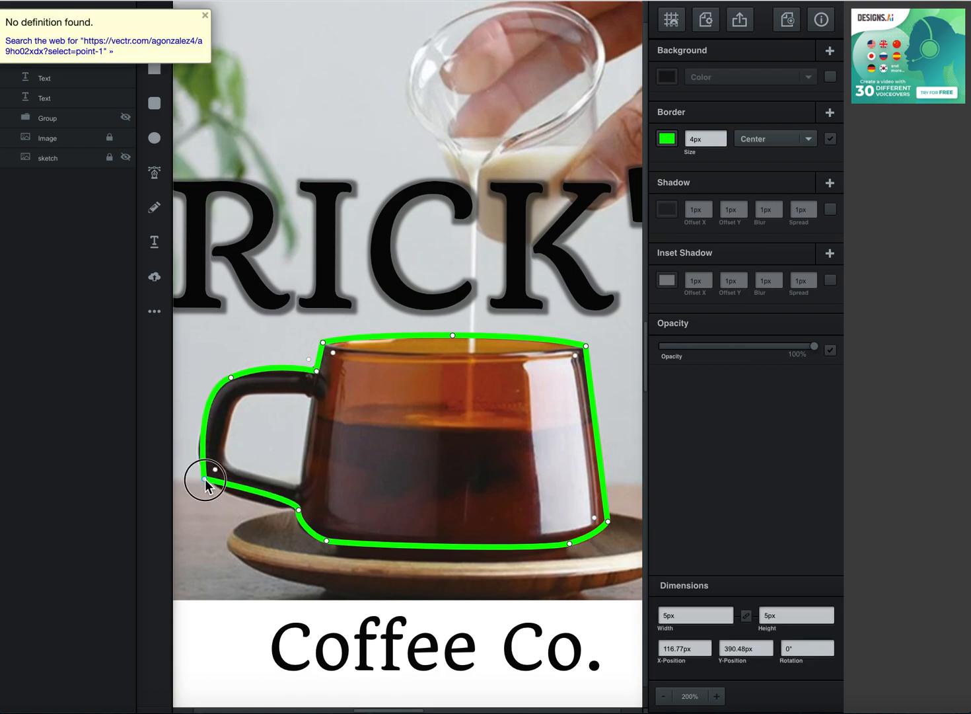
pyautogui.doubleClick(205, 479)
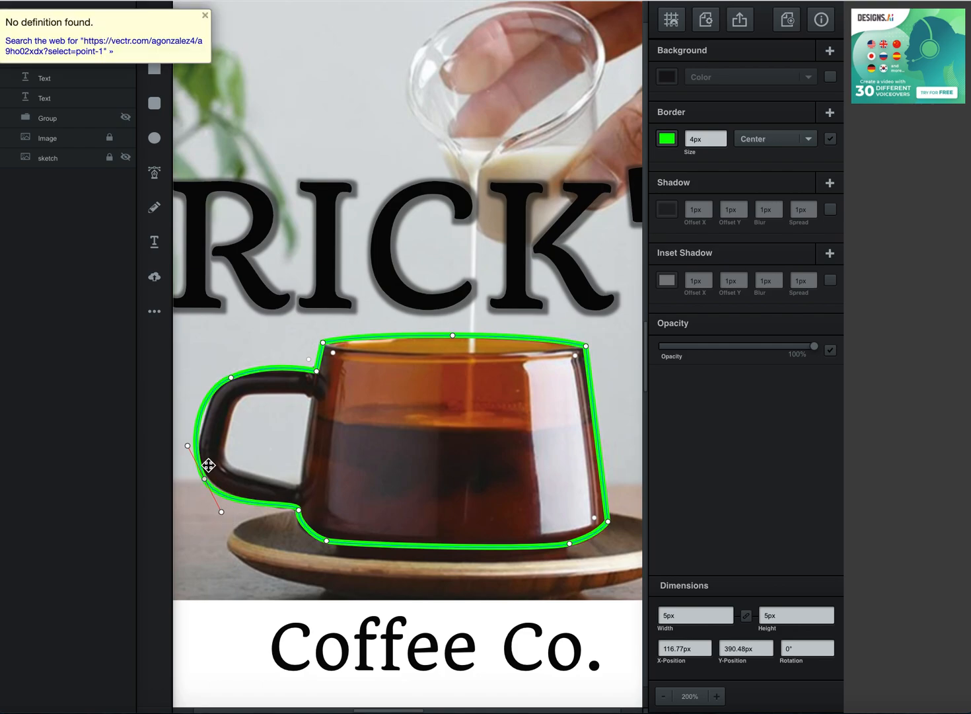
pyautogui.moveTo(188, 444); pyautogui.dragTo(244, 459)
pyautogui.click(229, 512)
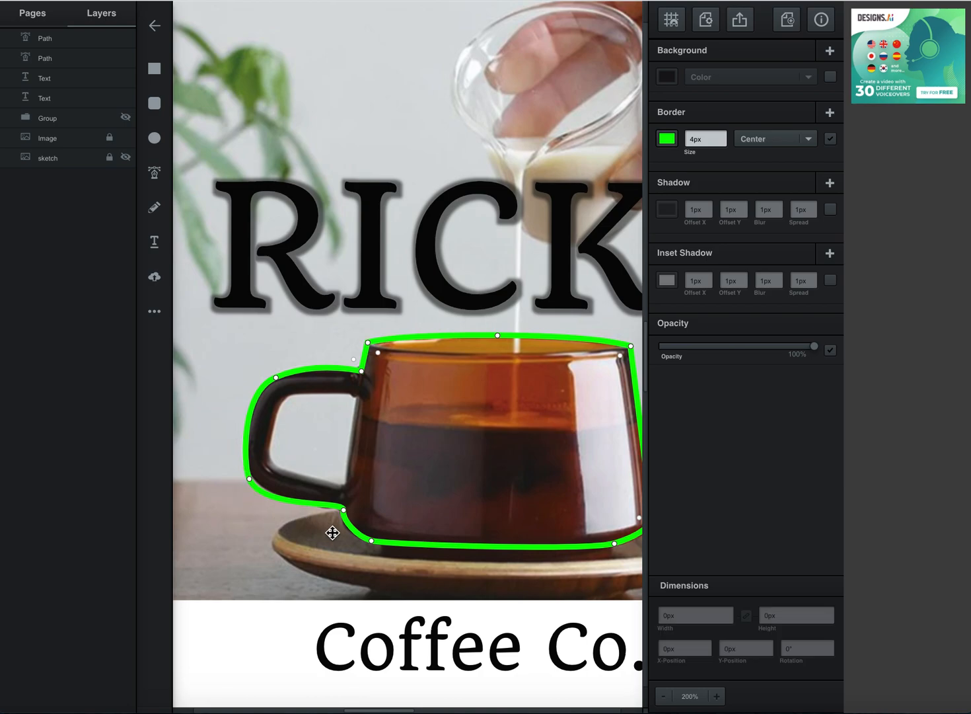
# Step: Reshape the curves at the handle's lower joint with the cup and nudge the lower outer bend point slightly up
pyautogui.click(343, 509)
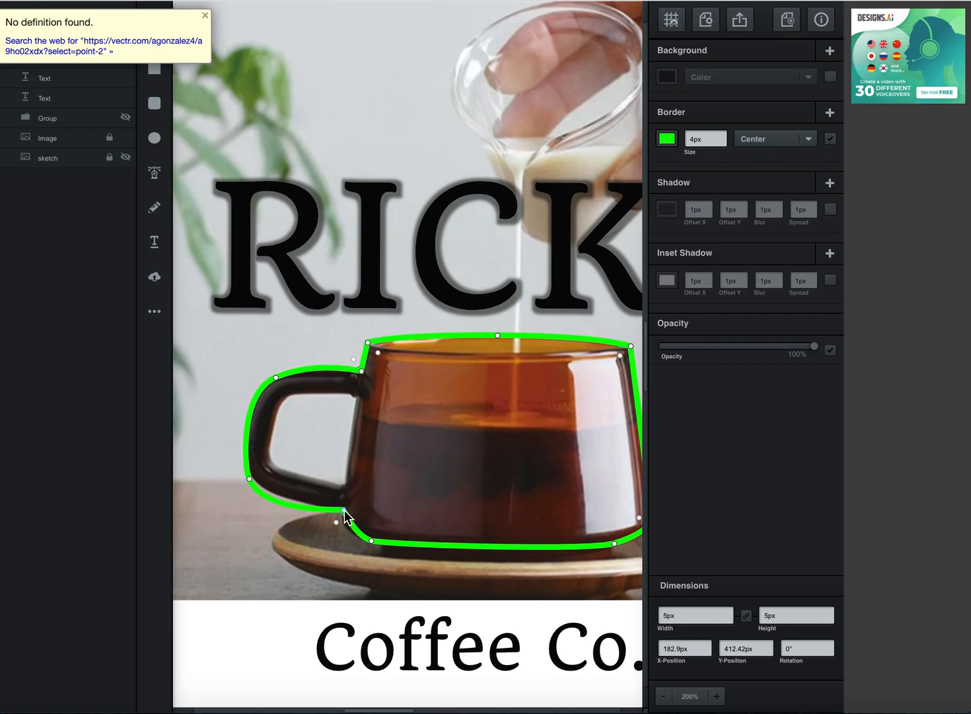
pyautogui.doubleClick(344, 510)
pyautogui.moveTo(313, 492); pyautogui.dragTo(341, 534)
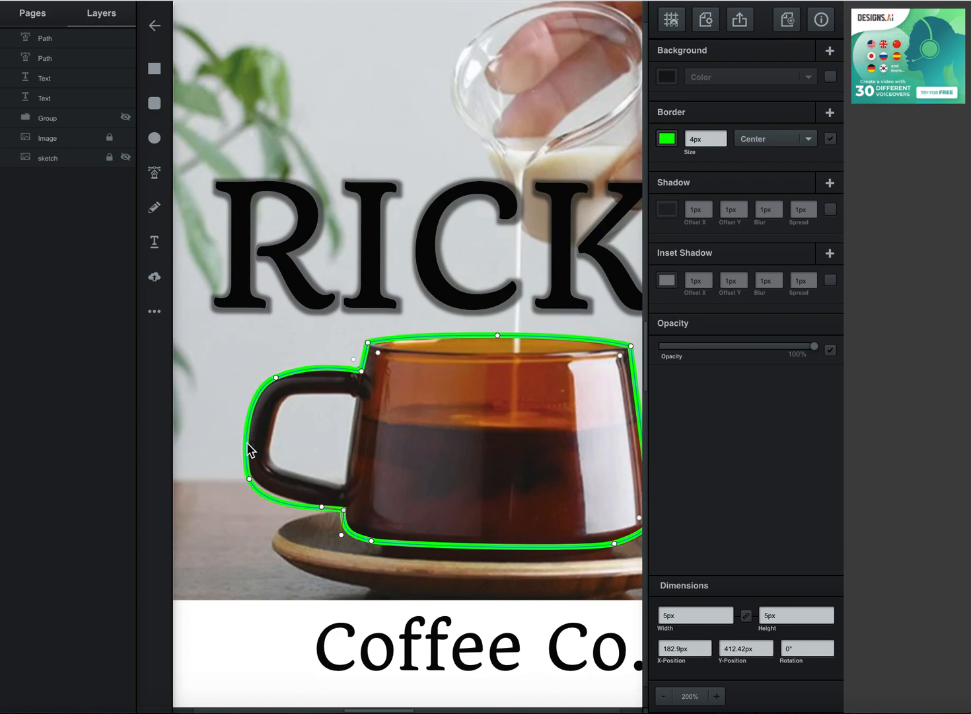
pyautogui.moveTo(249, 477); pyautogui.dragTo(249, 473)
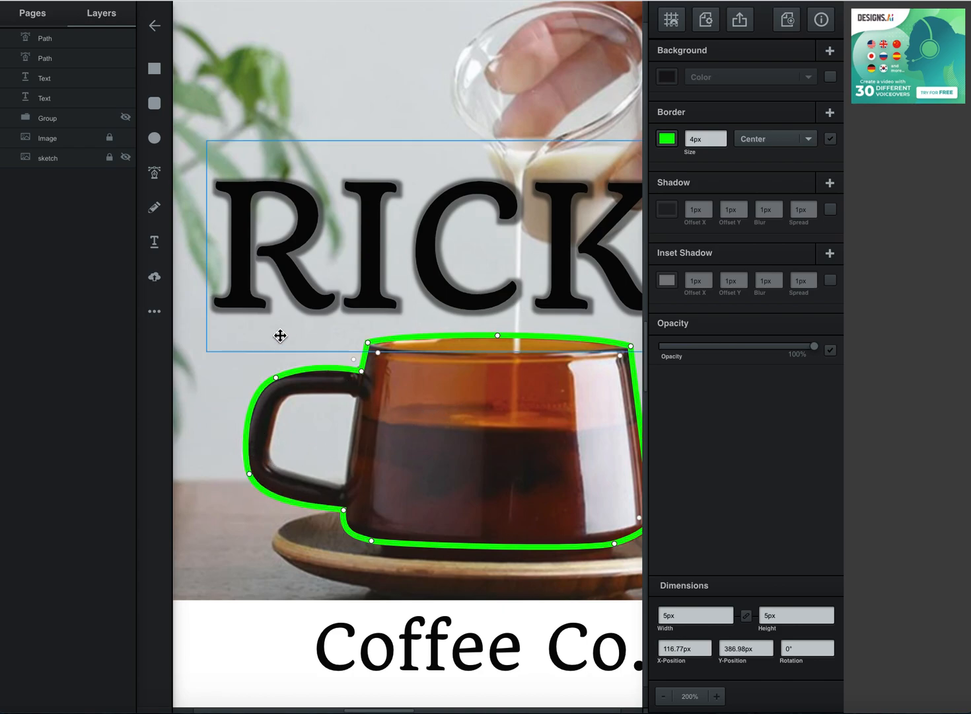
pyautogui.click(231, 400)
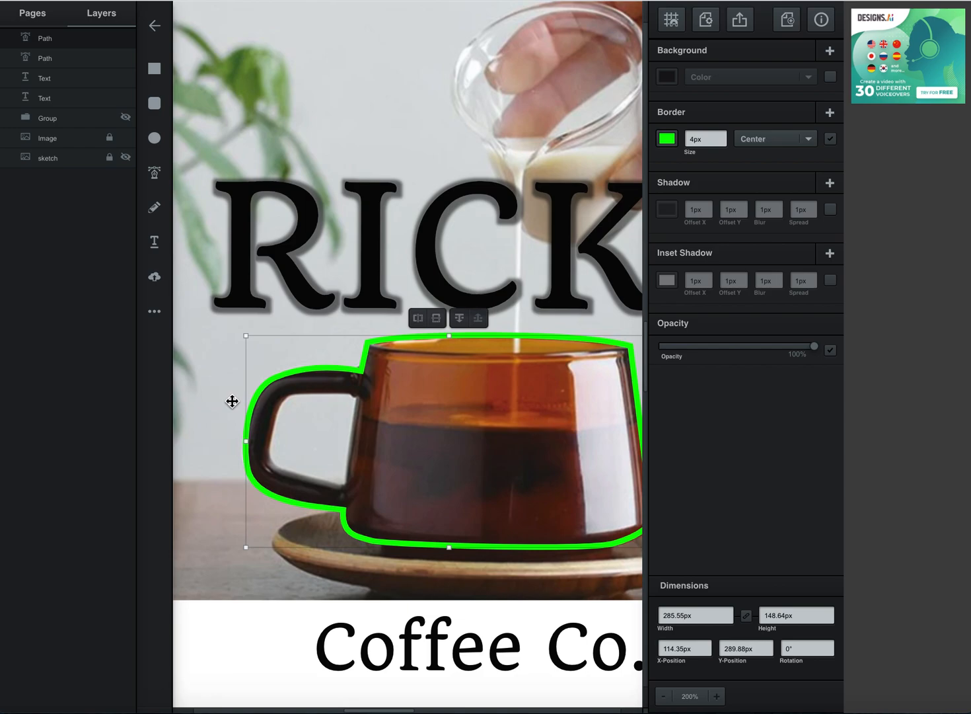
# Step: Trace the opening inside the cup handle as a separate closed path with the Pen tool, curving its outer corners
pyautogui.click(154, 175)
pyautogui.click(356, 398)
pyautogui.click(345, 485)
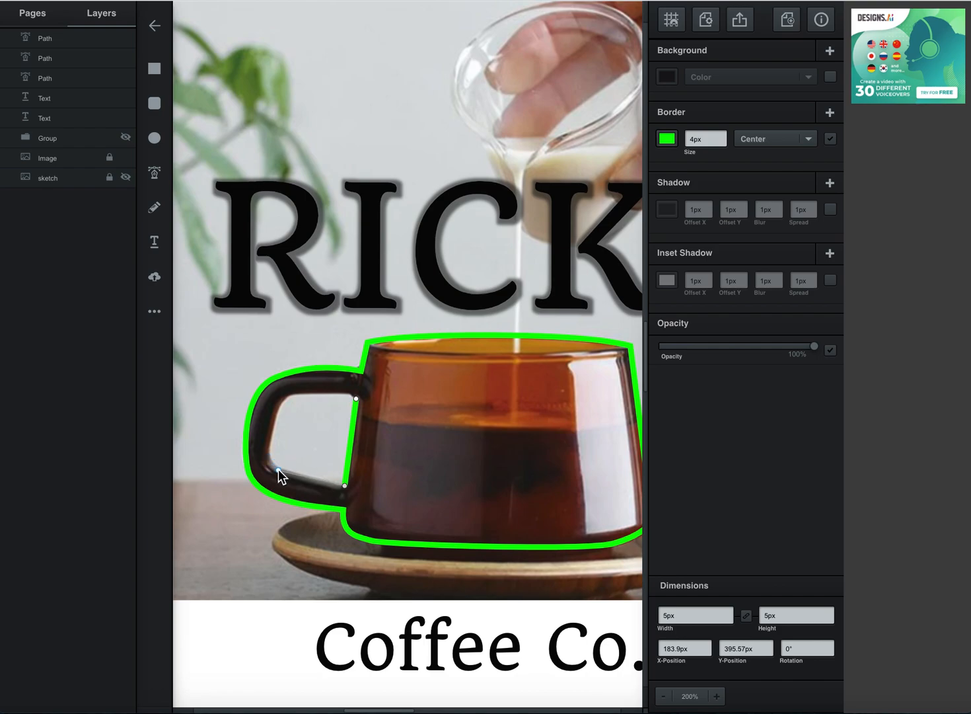
pyautogui.click(277, 469)
pyautogui.moveTo(269, 439); pyautogui.dragTo(315, 395)
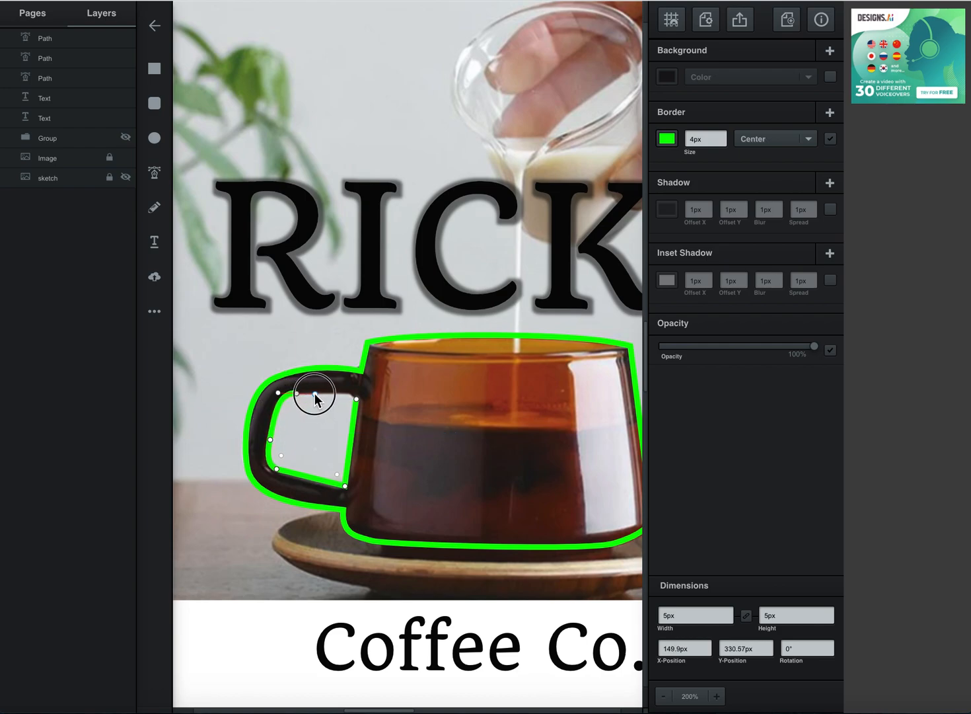
pyautogui.click(356, 397)
pyautogui.click(221, 404)
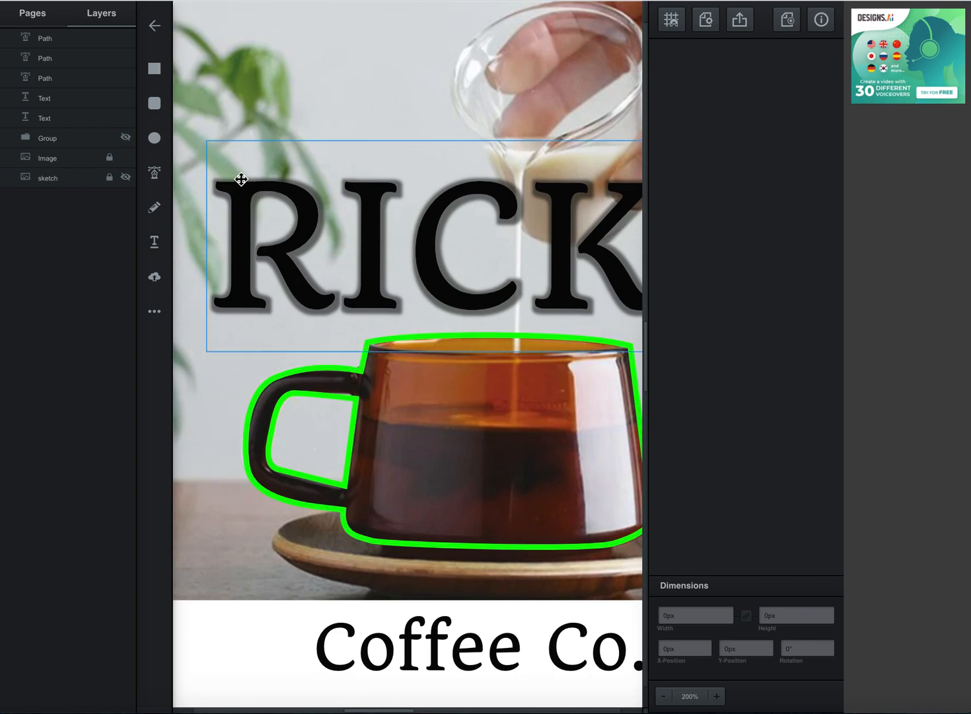
# Step: Hide the coffee cup photo and select the path of the handle opening
pyautogui.click(125, 158)
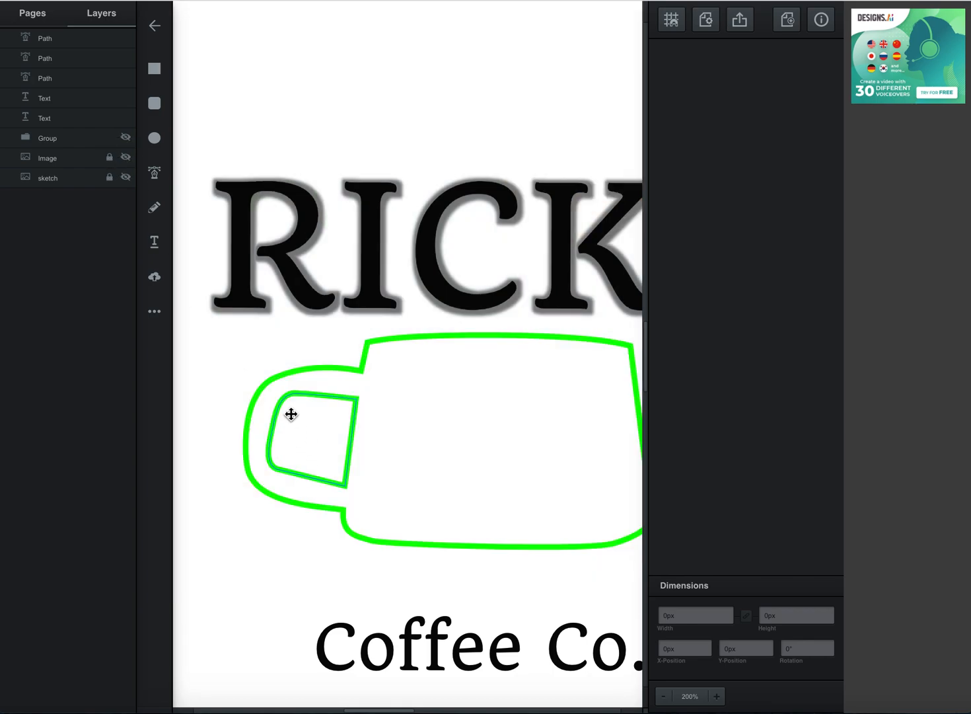
pyautogui.click(275, 465)
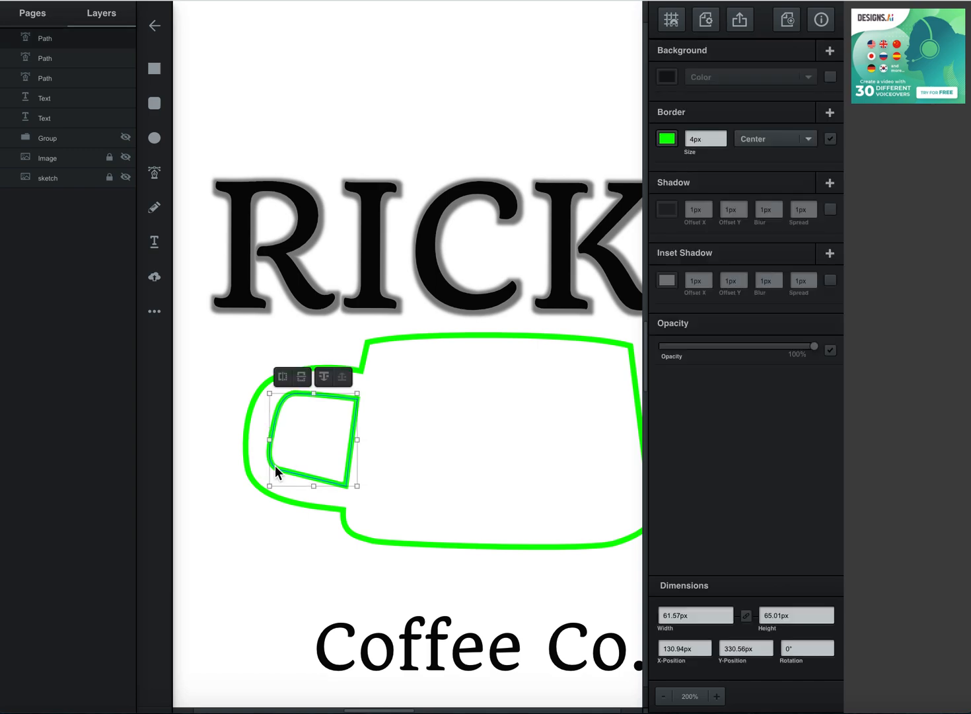
# Step: Nudge the lower outer and upper inner corner points of the handle opening's path into place and leave path editing
pyautogui.moveTo(276, 465); pyautogui.dragTo(278, 474)
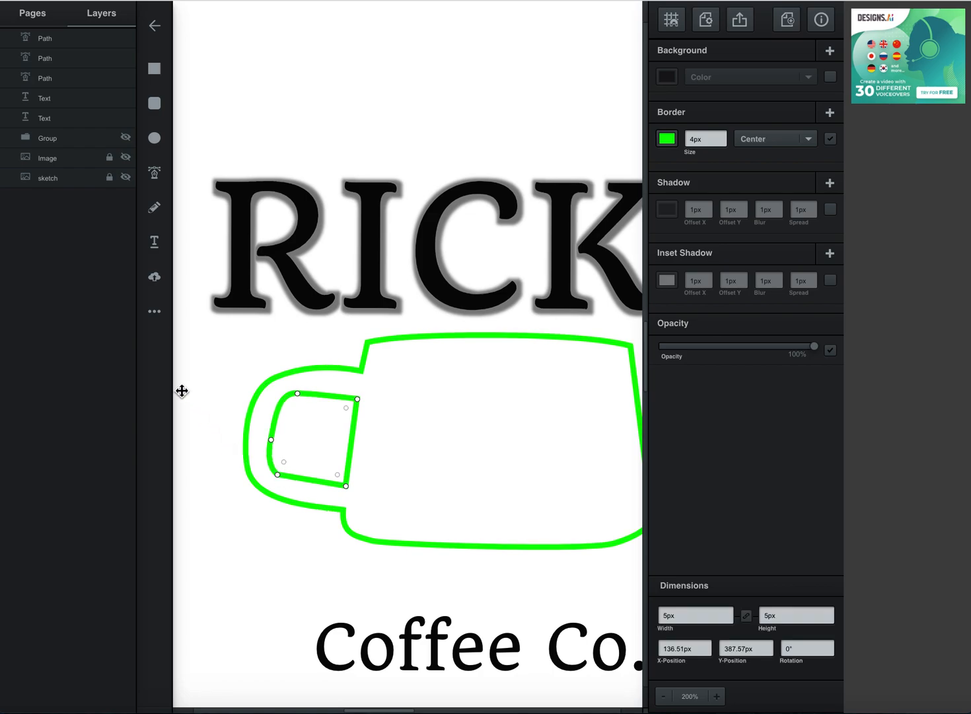
pyautogui.moveTo(358, 399); pyautogui.dragTo(355, 396)
pyautogui.click(241, 360)
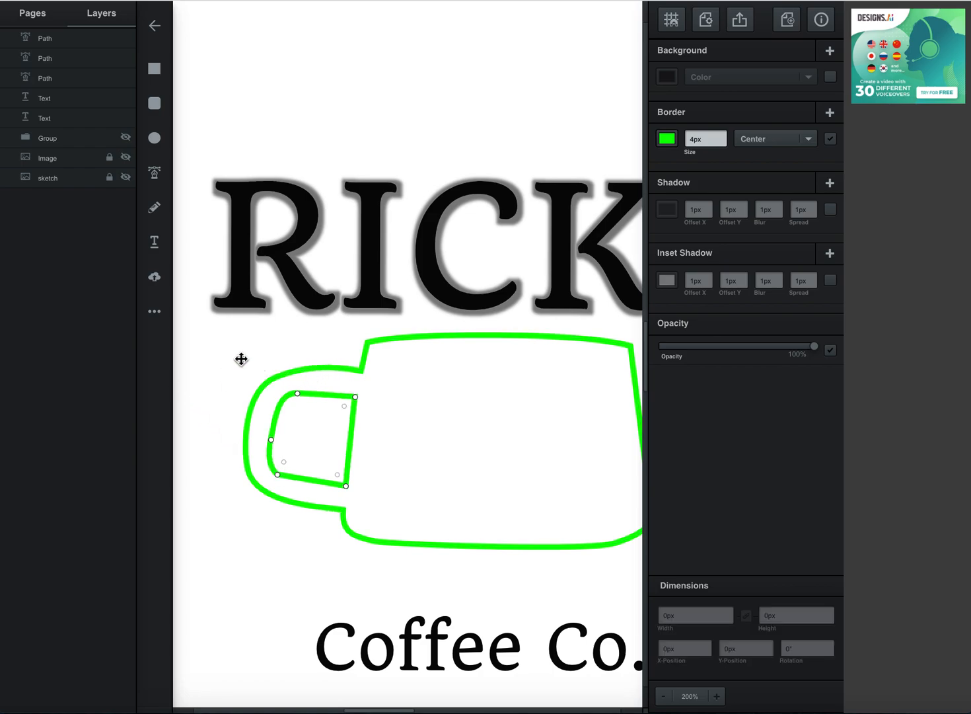
pyautogui.doubleClick(214, 382)
pyautogui.click(221, 394)
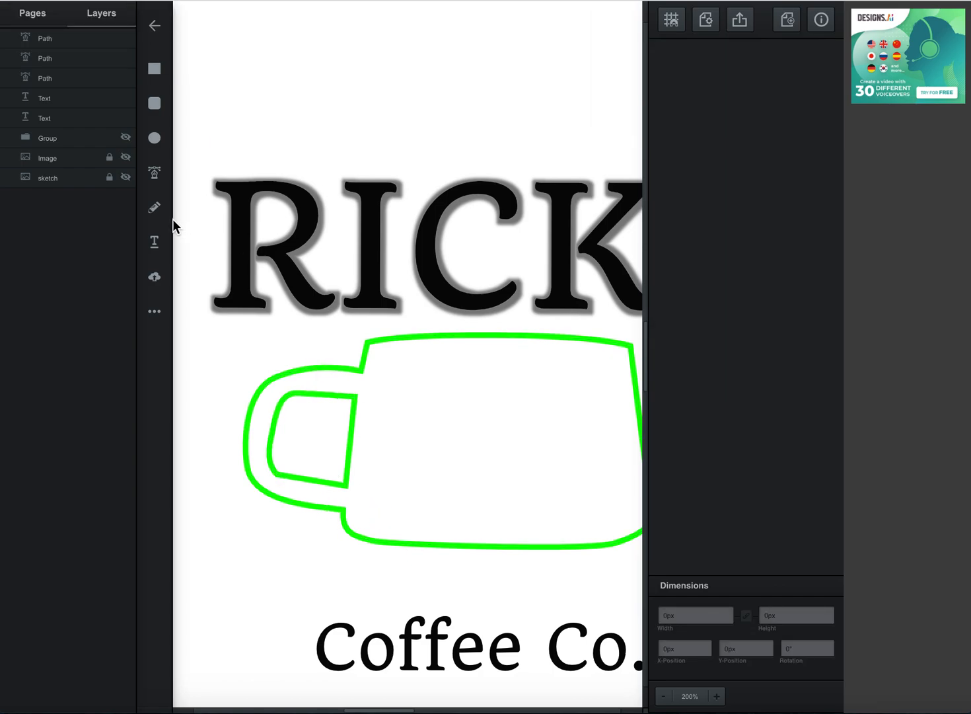
# Step: Show the coffee cup photo and start a Pen tool path below the handle's lower joint, curving it around the saucer's left rim
pyautogui.click(124, 156)
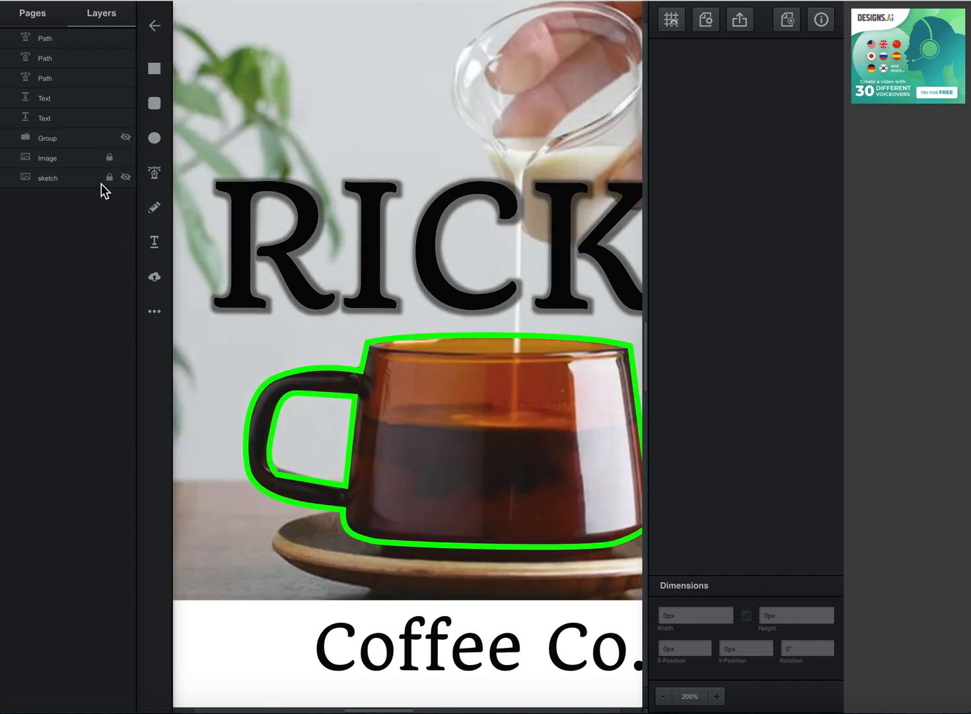
pyautogui.click(155, 173)
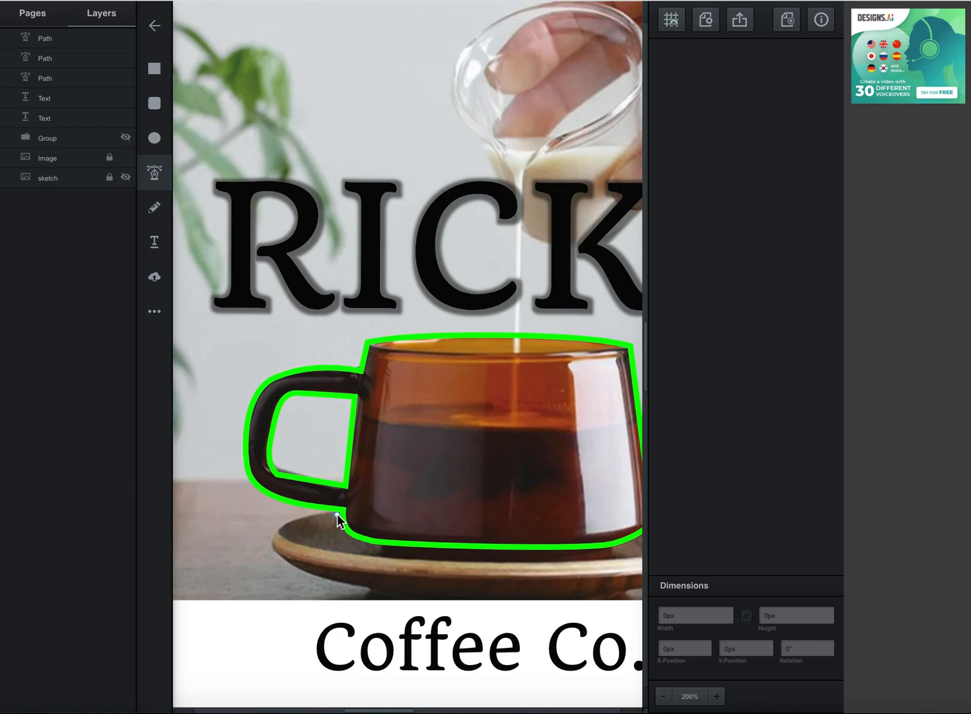
pyautogui.click(338, 514)
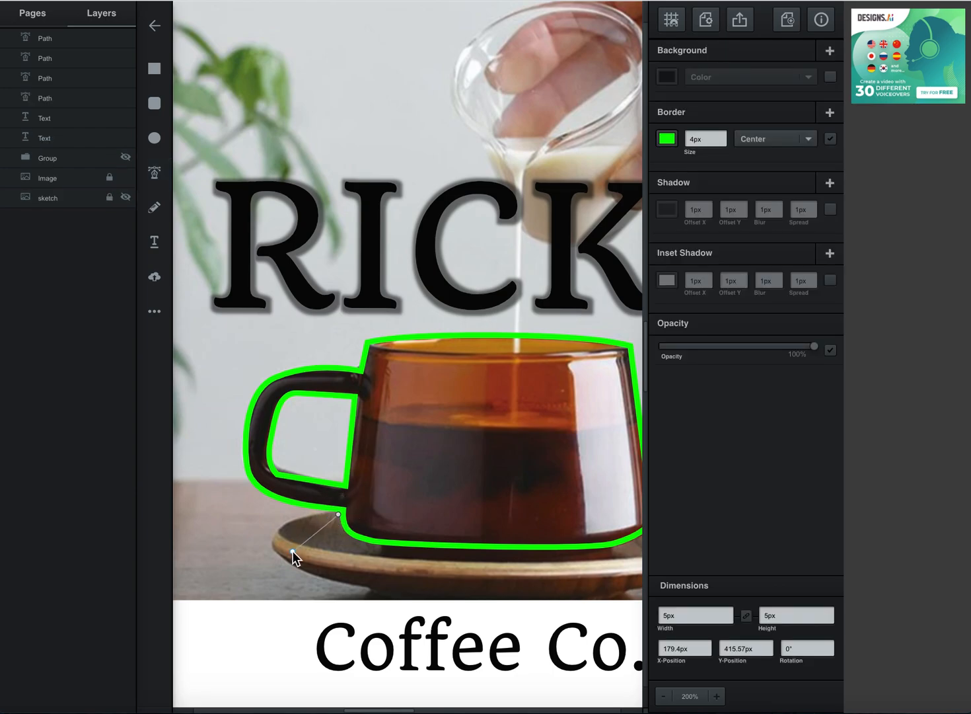
pyautogui.moveTo(290, 558); pyautogui.dragTo(348, 587)
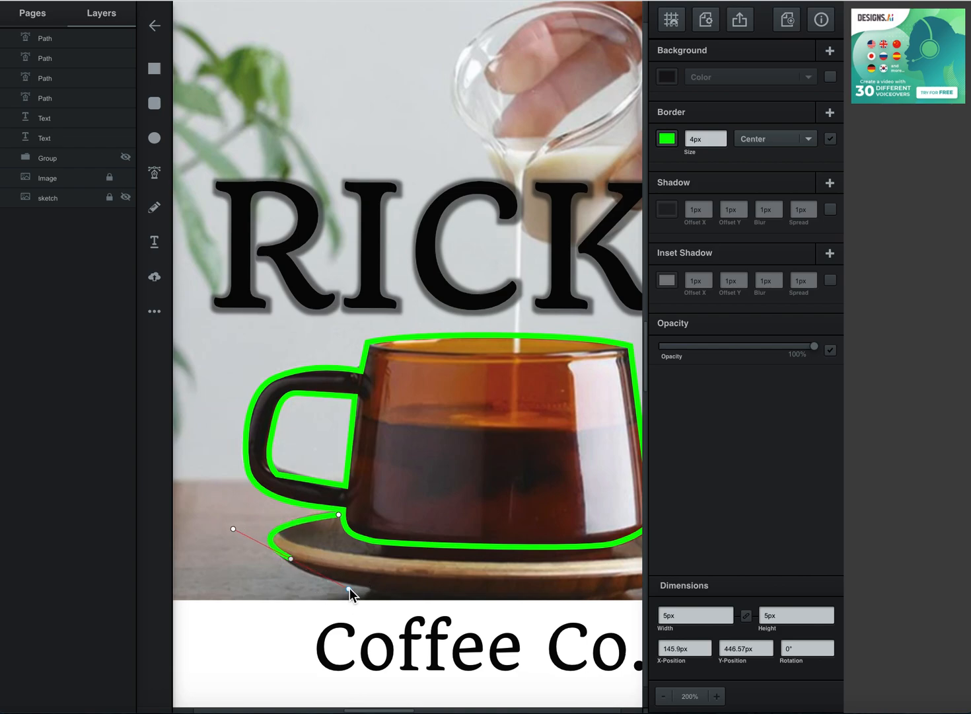
pyautogui.moveTo(354, 491); pyautogui.dragTo(458, 604)
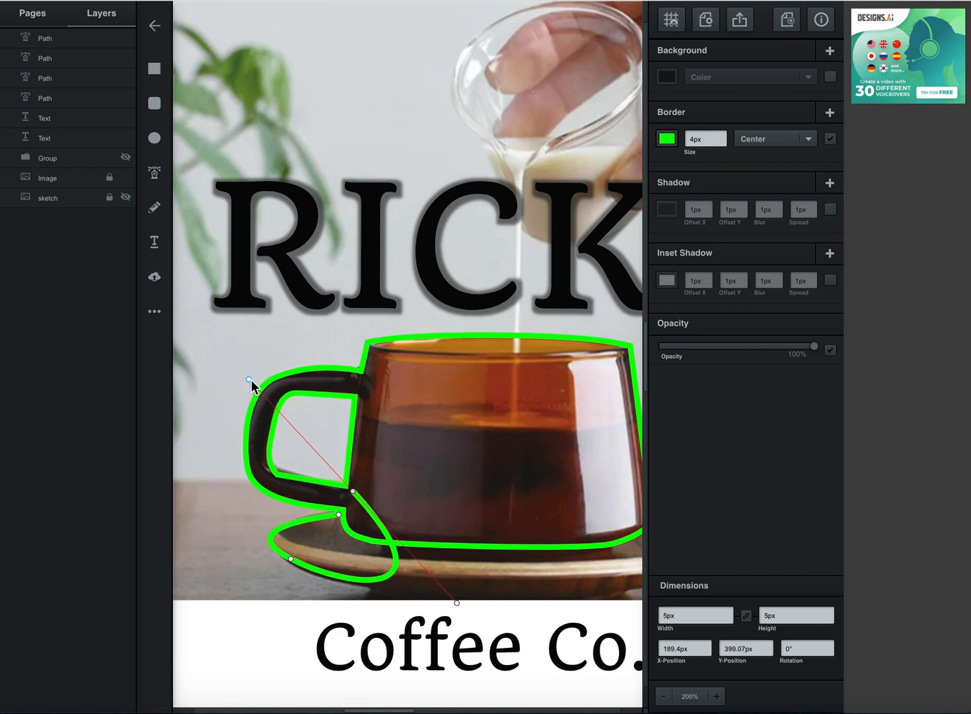
pyautogui.hotkey('ctrl', 'z')
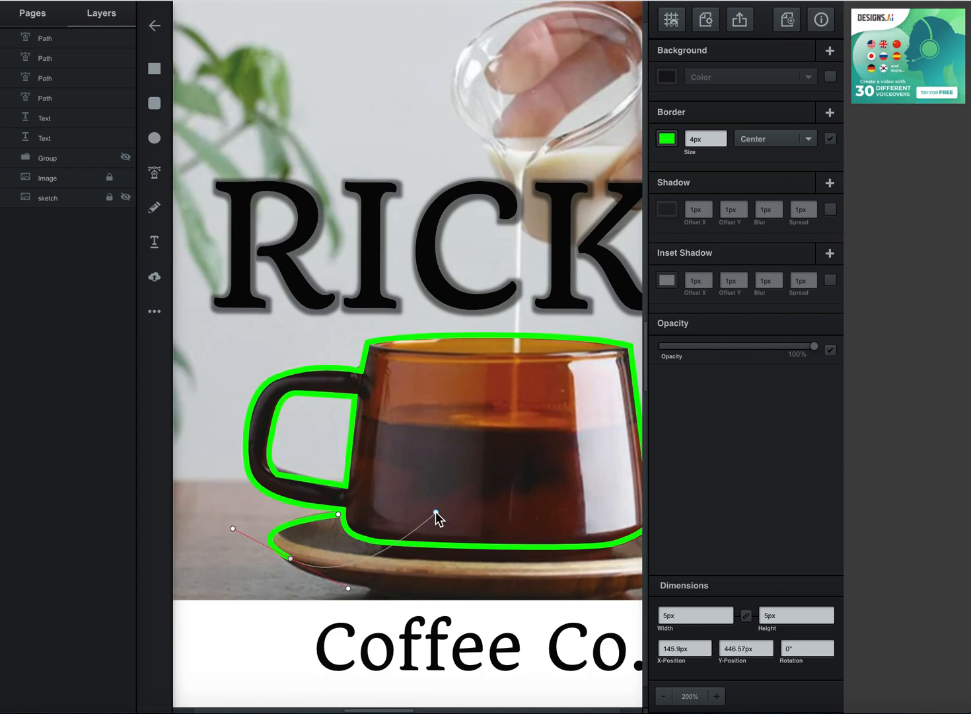
pyautogui.moveTo(453, 498); pyautogui.dragTo(315, 416)
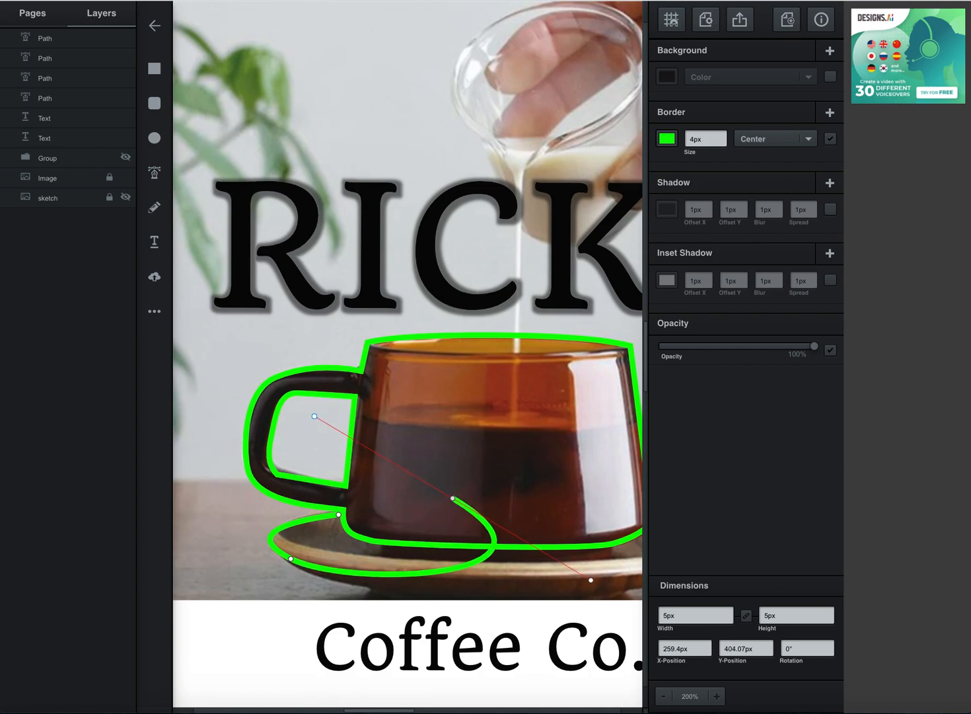
pyautogui.hotkey('ctrl', 'z')
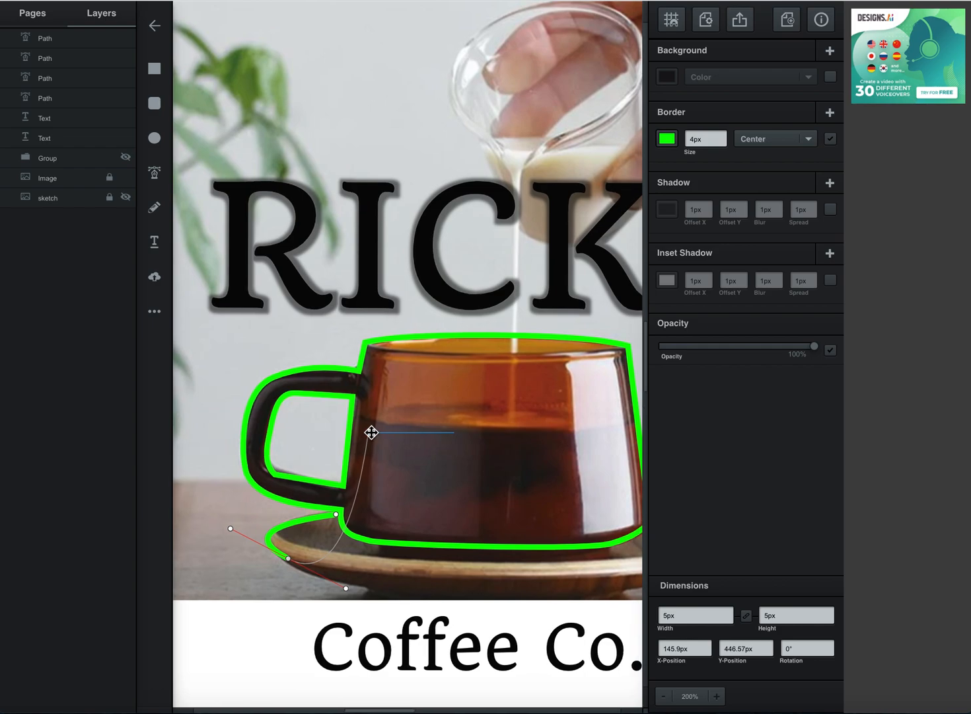
# Step: Continue the saucer path with curves along its underside and around its right rim, ending it at the cup's lower right corner
pyautogui.scroll(-4, 371, 432)
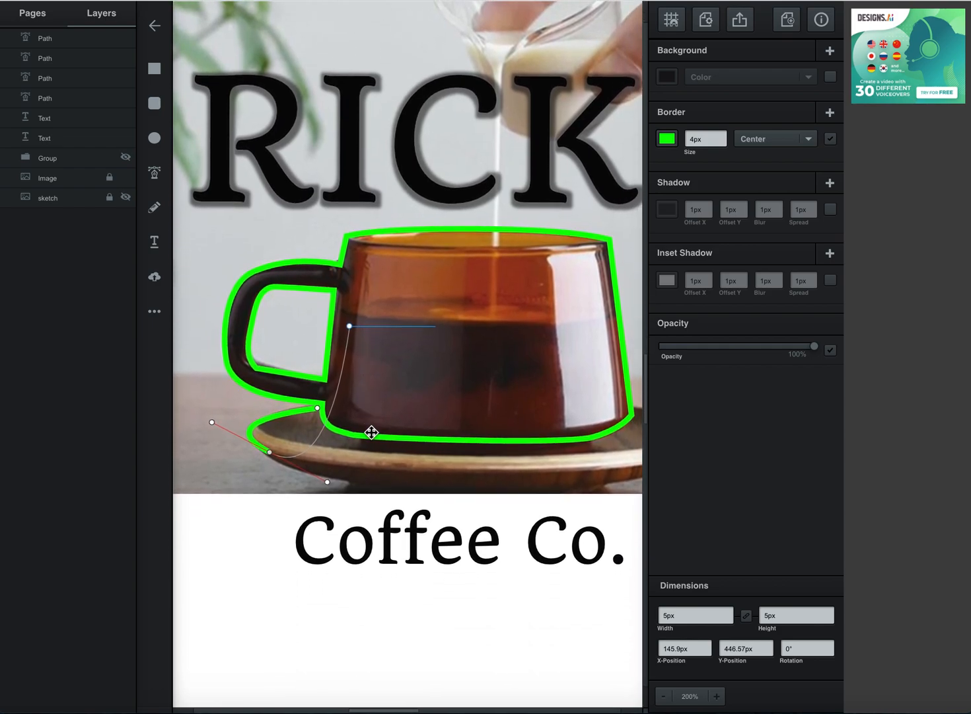
pyautogui.hscroll(2, 371, 432)
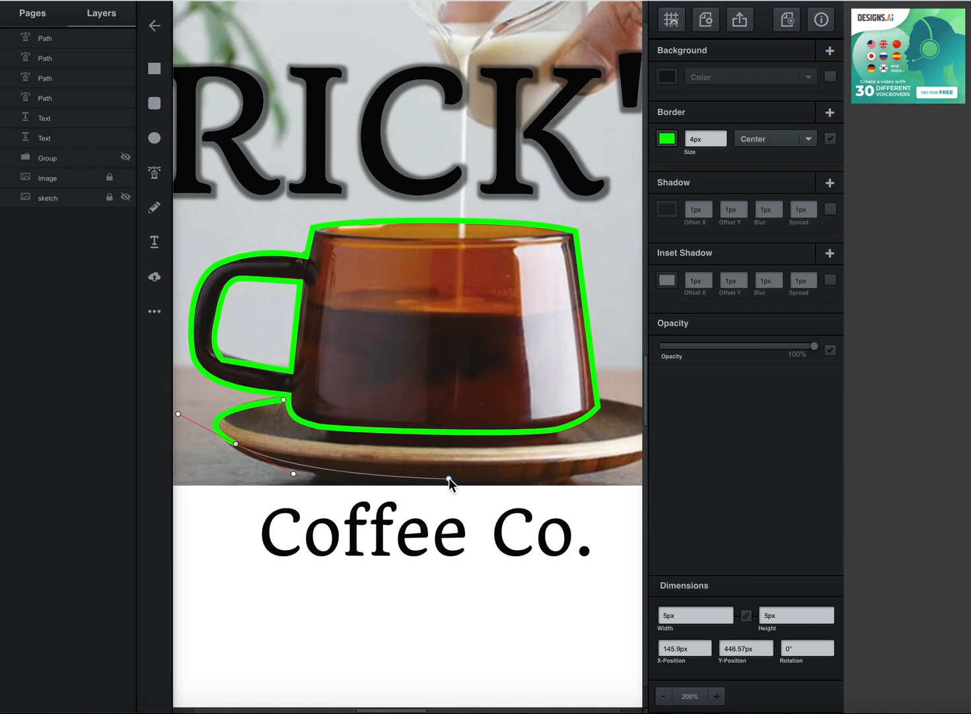
pyautogui.doubleClick(451, 477)
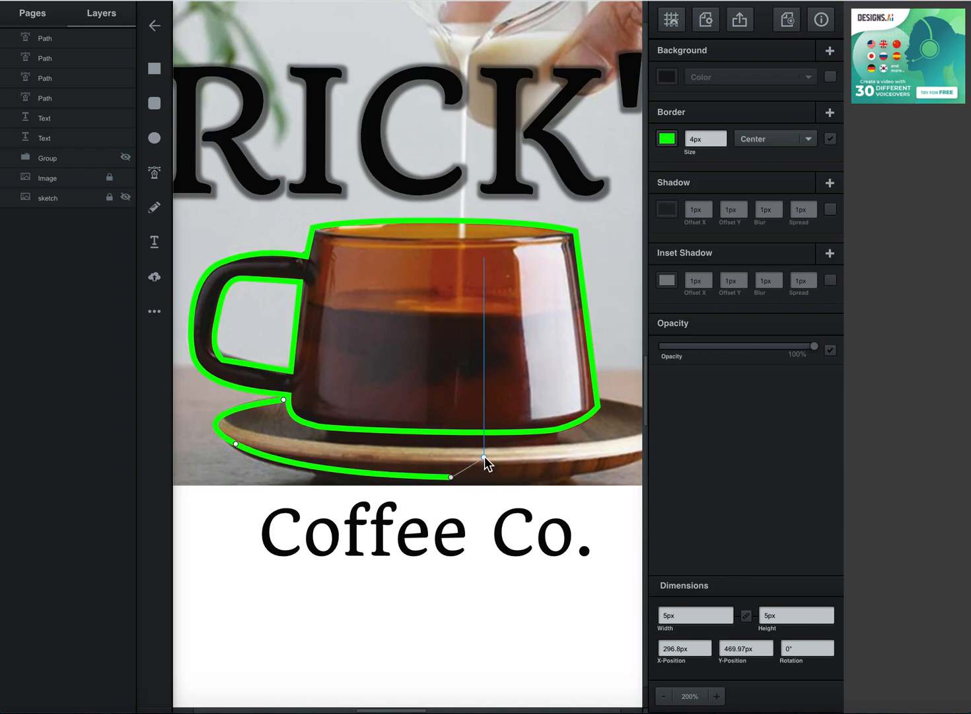
pyautogui.hscroll(6, 477, 454)
pyautogui.moveTo(564, 439); pyautogui.dragTo(592, 396)
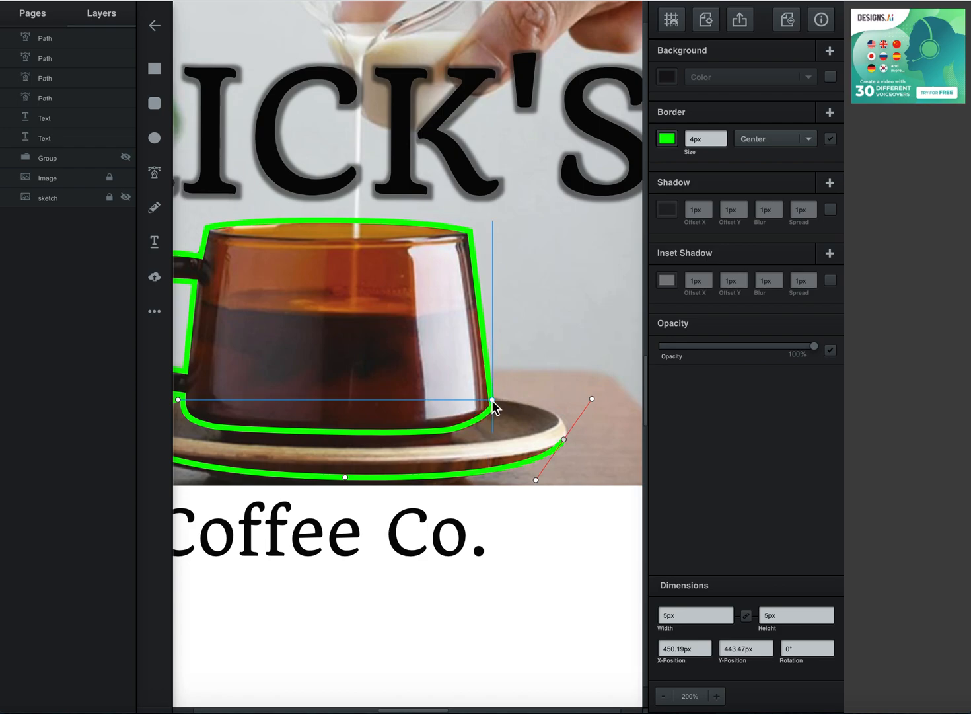
pyautogui.moveTo(492, 399); pyautogui.dragTo(571, 442)
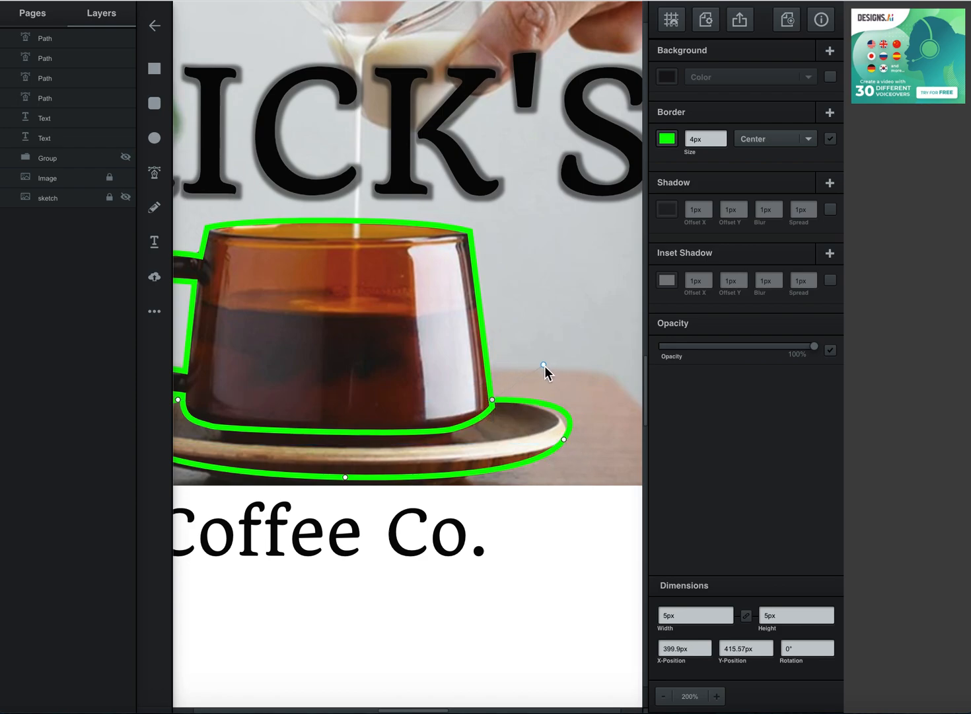
# Step: Refine the saucer path's right end by adjusting both curve handles of its rim point to follow the saucer's edge
pyautogui.click(563, 441)
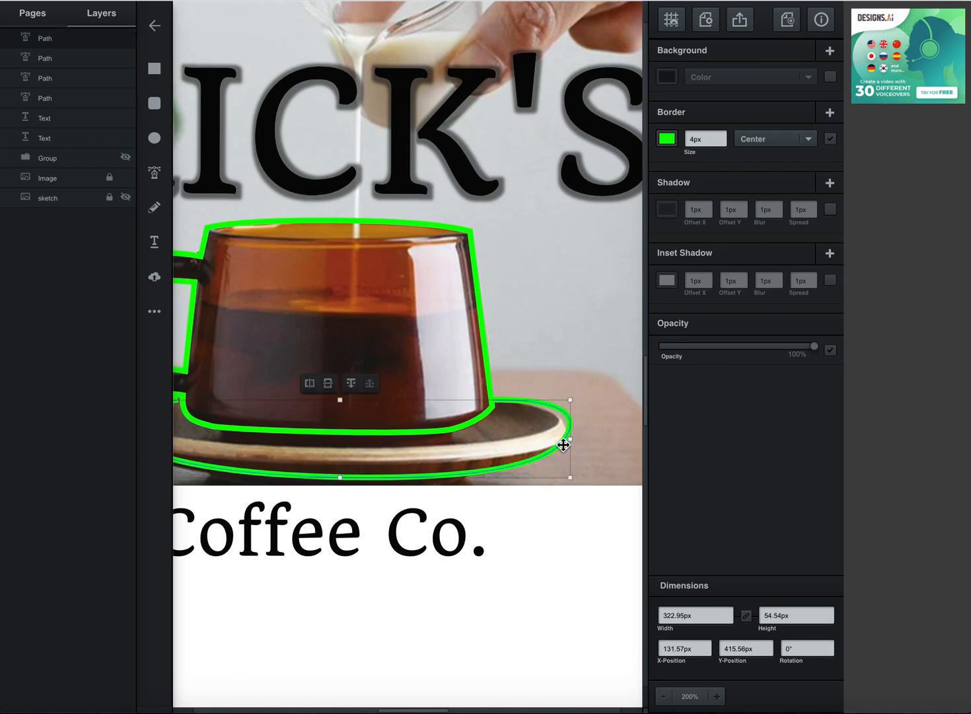
pyautogui.moveTo(556, 446); pyautogui.dragTo(555, 446)
pyautogui.doubleClick(553, 448)
pyautogui.click(554, 450)
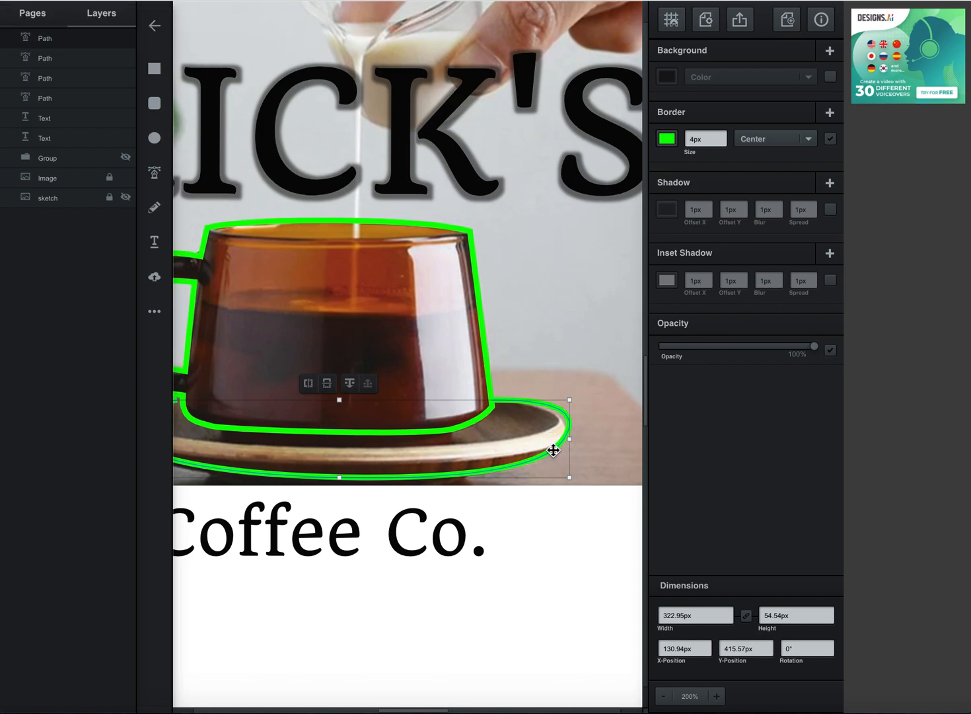
pyautogui.doubleClick(556, 448)
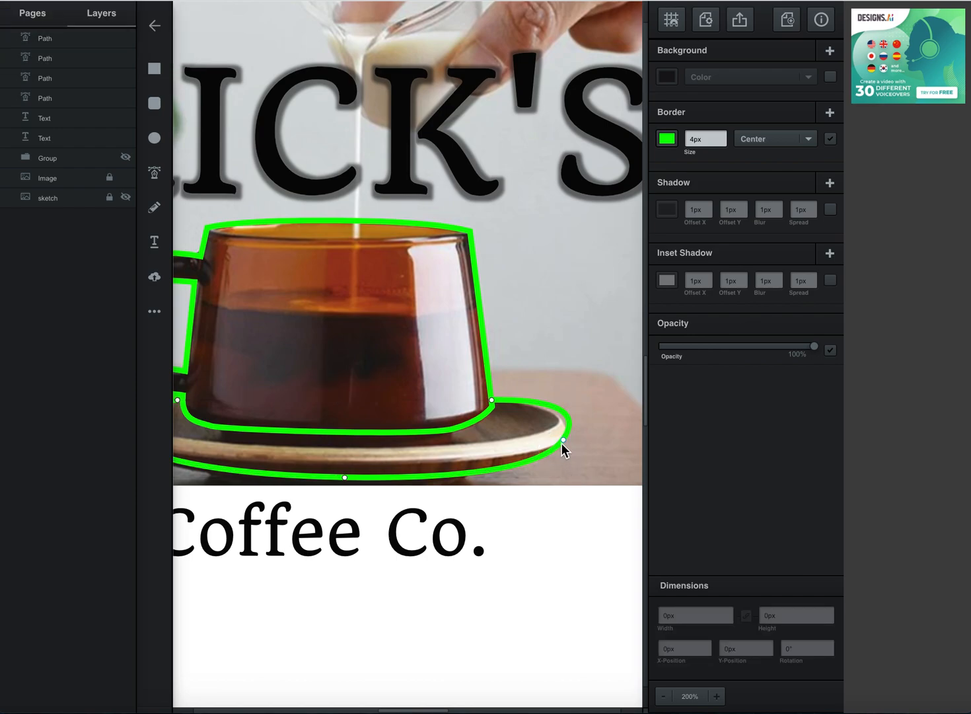
pyautogui.click(563, 439)
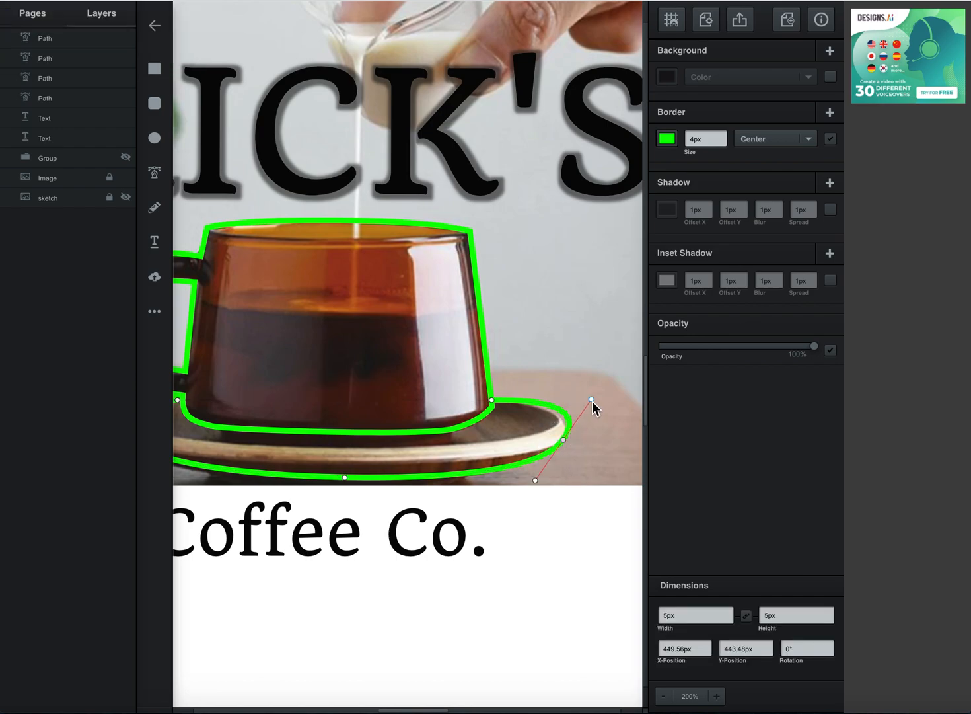
pyautogui.moveTo(592, 400); pyautogui.dragTo(585, 411)
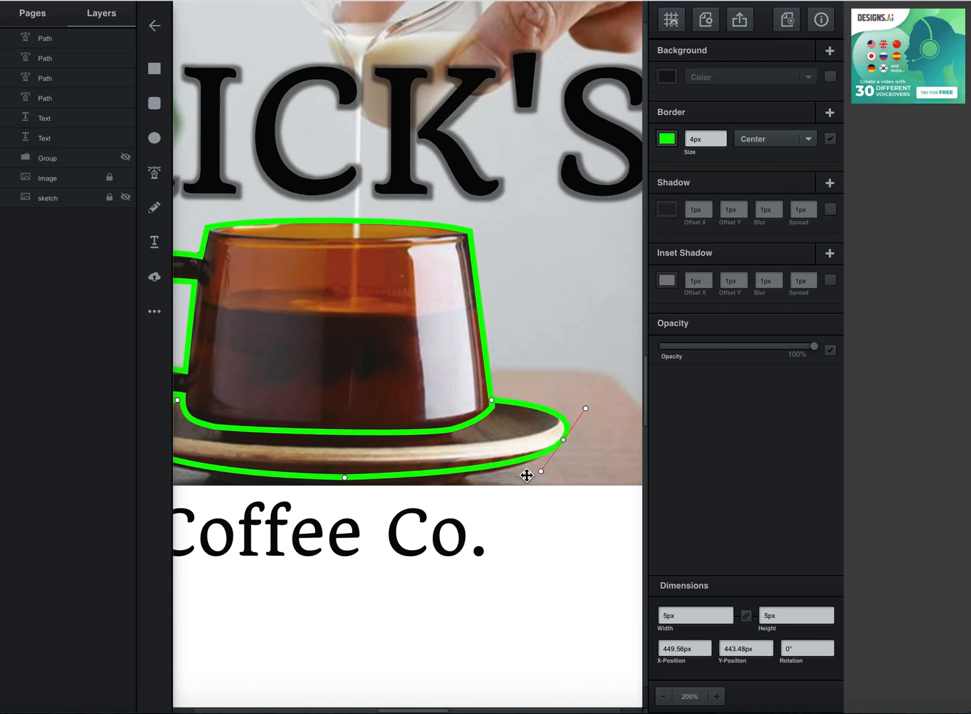
pyautogui.moveTo(540, 470); pyautogui.dragTo(527, 478)
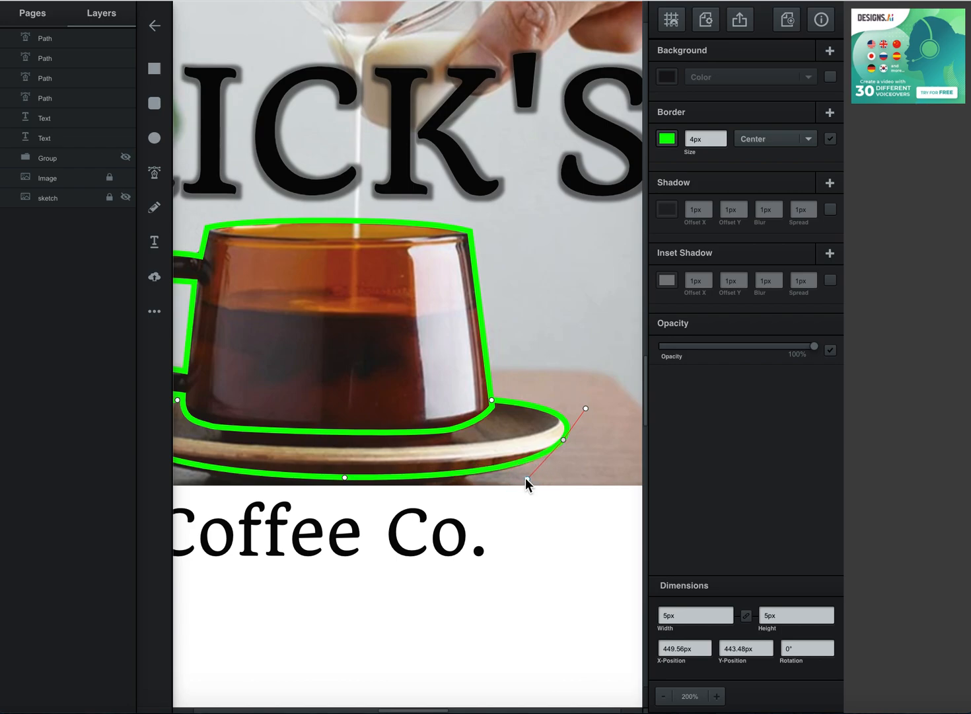
pyautogui.click(588, 444)
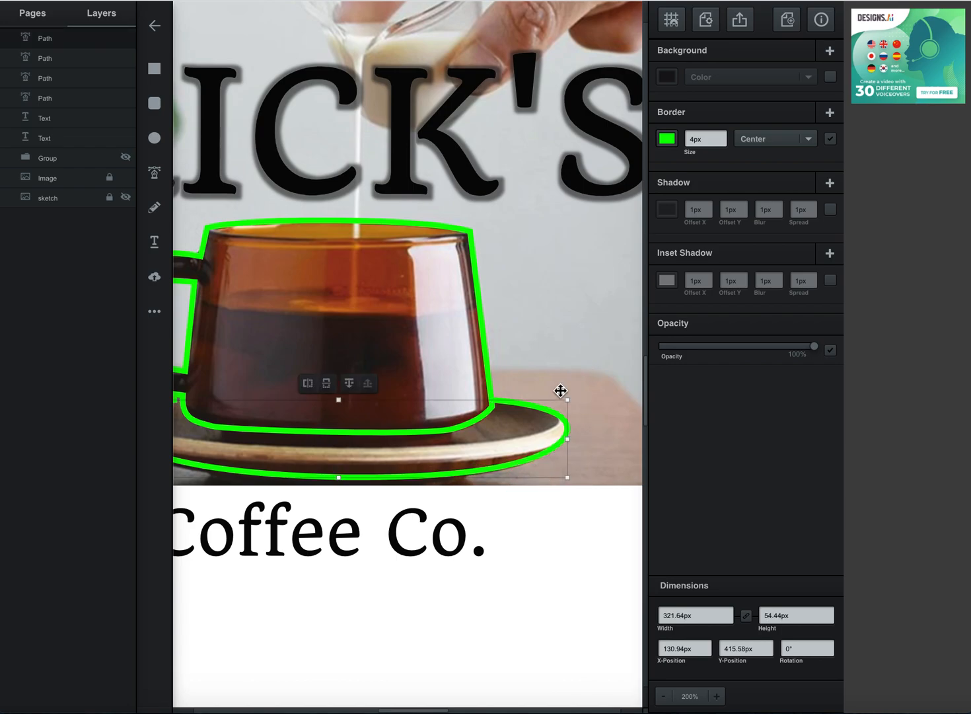
# Step: Hide the coffee cup photo and deselect the saucer path
pyautogui.click(126, 177)
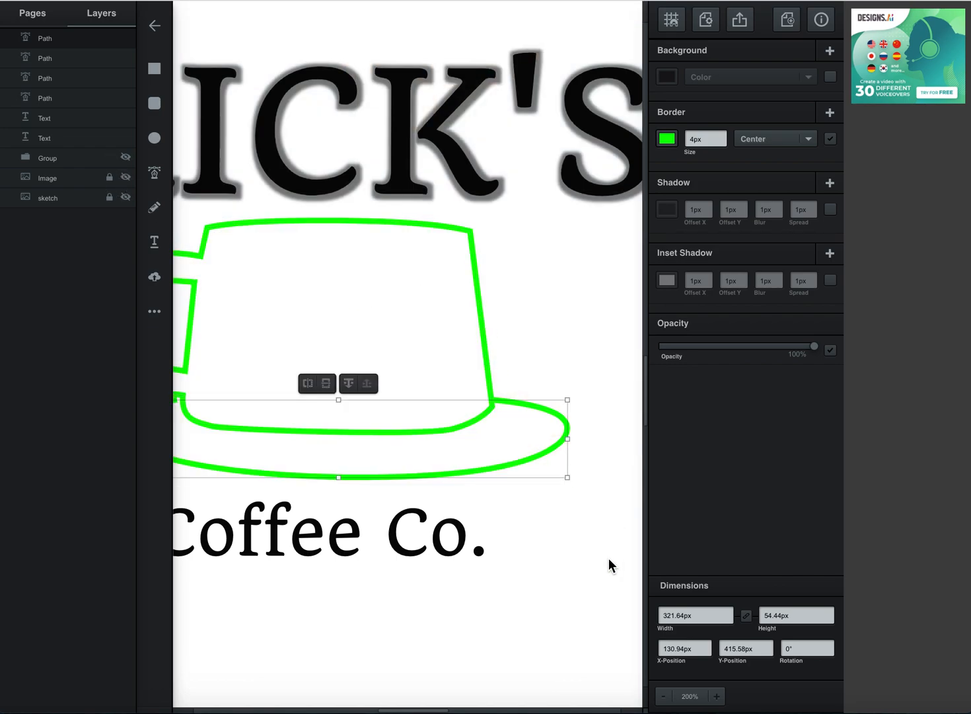
pyautogui.click(580, 552)
pyautogui.press('super+minus')
pyautogui.press('super+minus')
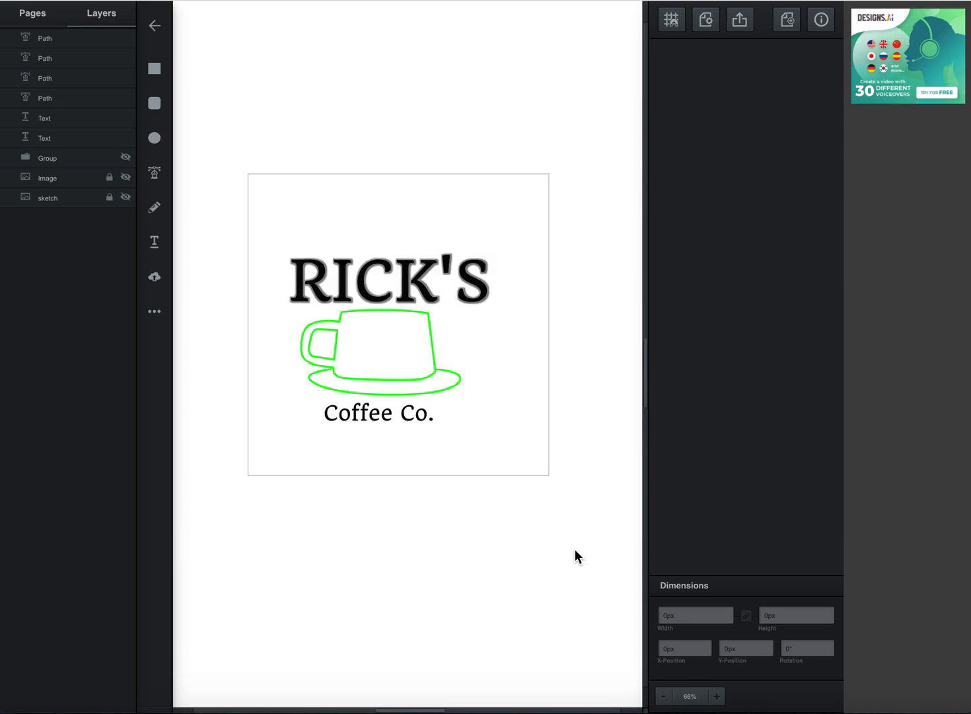